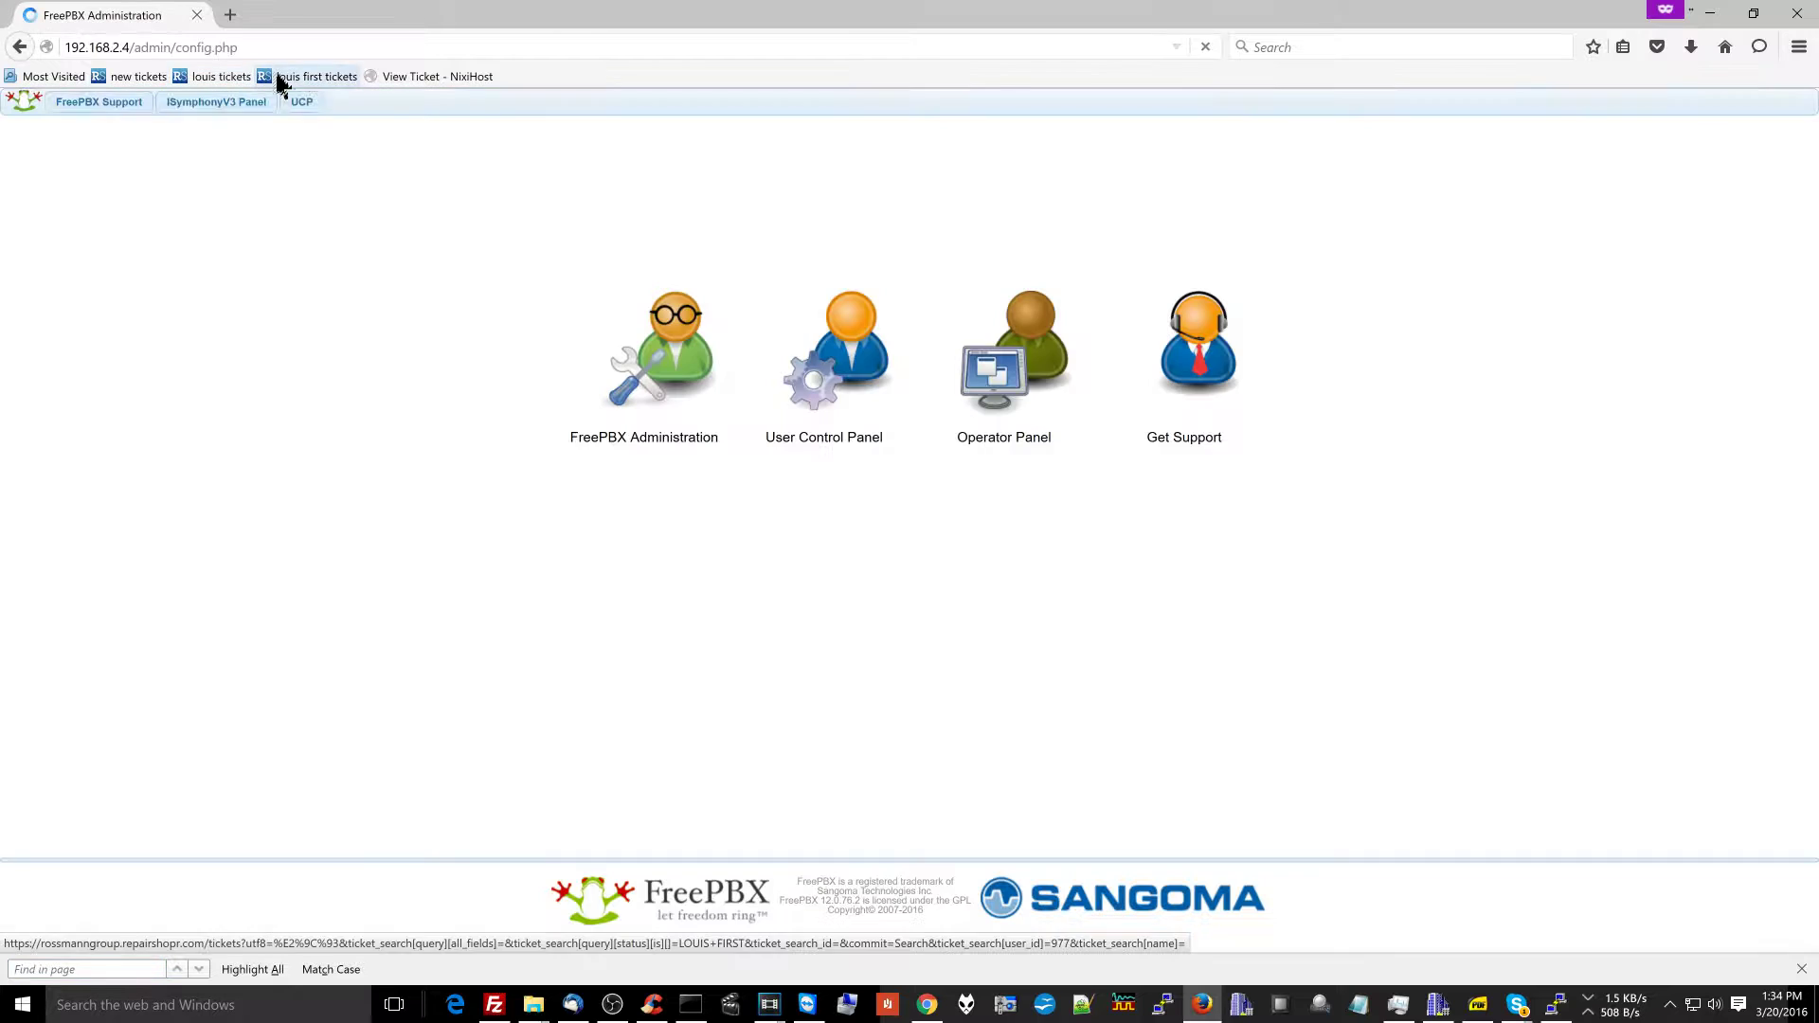
- Log in to FreePBX Administration with the administrator credentials
{"action": "left_click", "coordinate": [166, 47]}
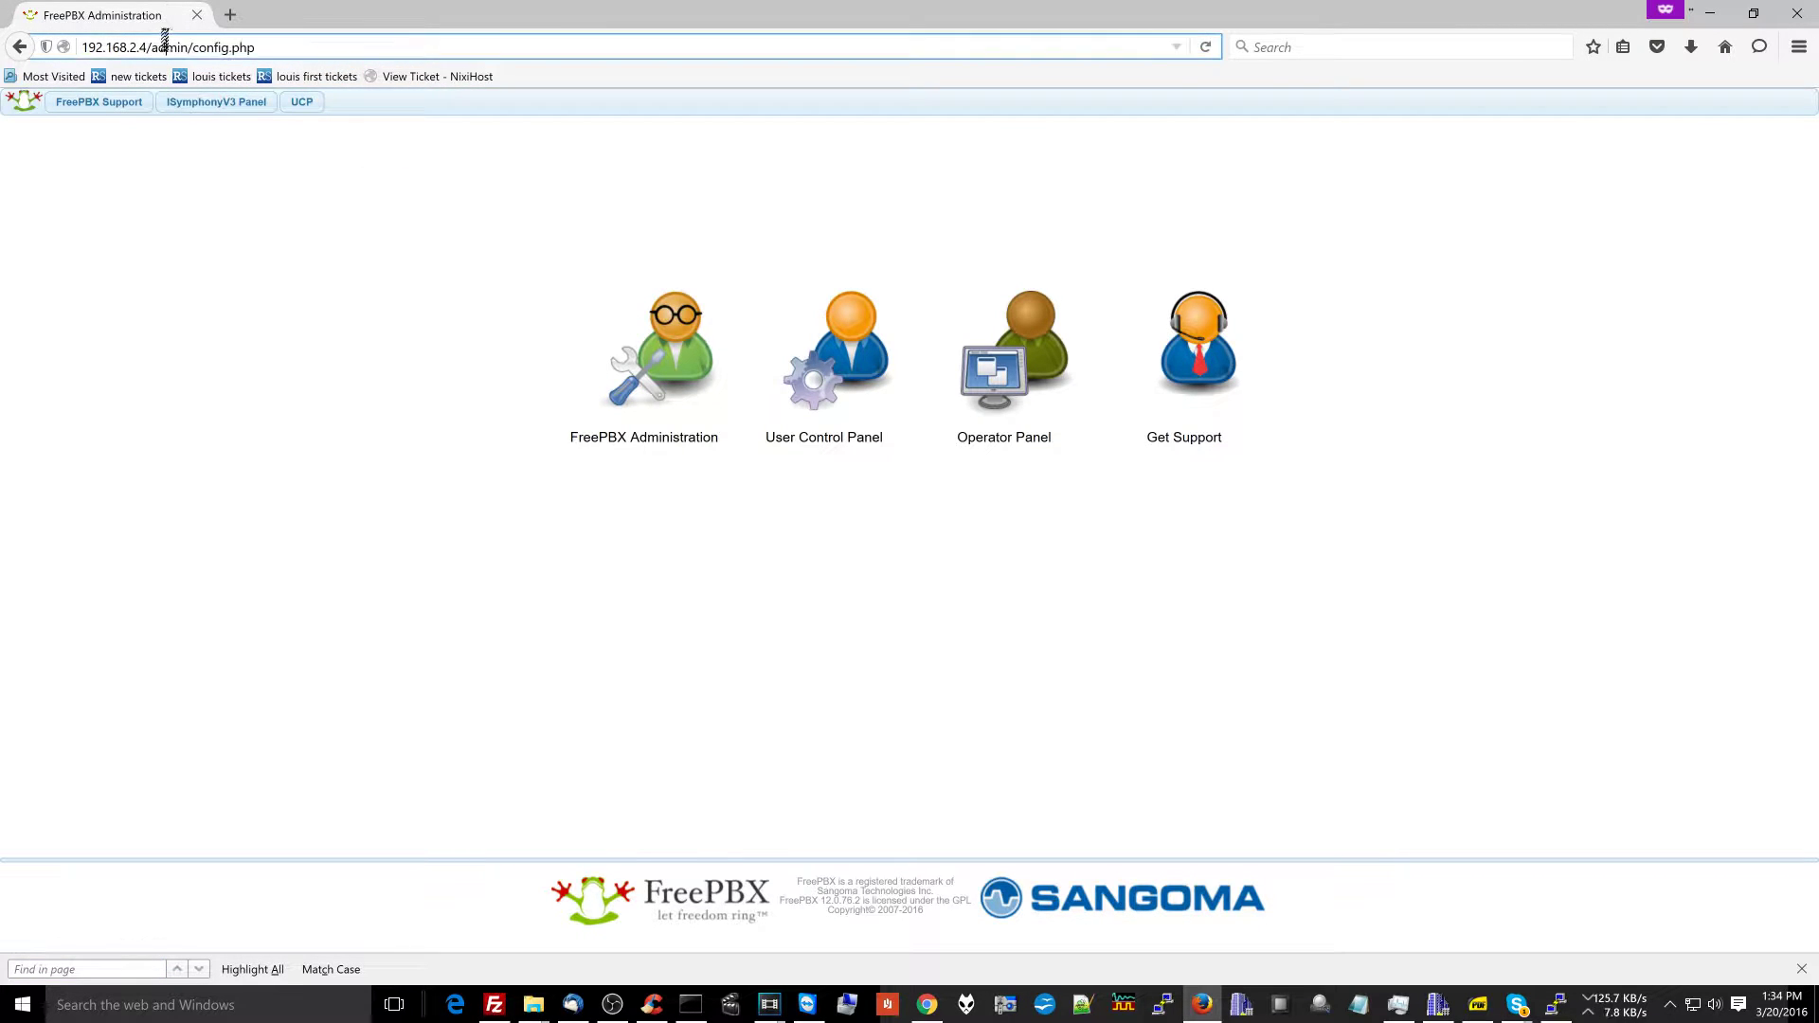
{"action": "left_click", "coordinate": [673, 353]}
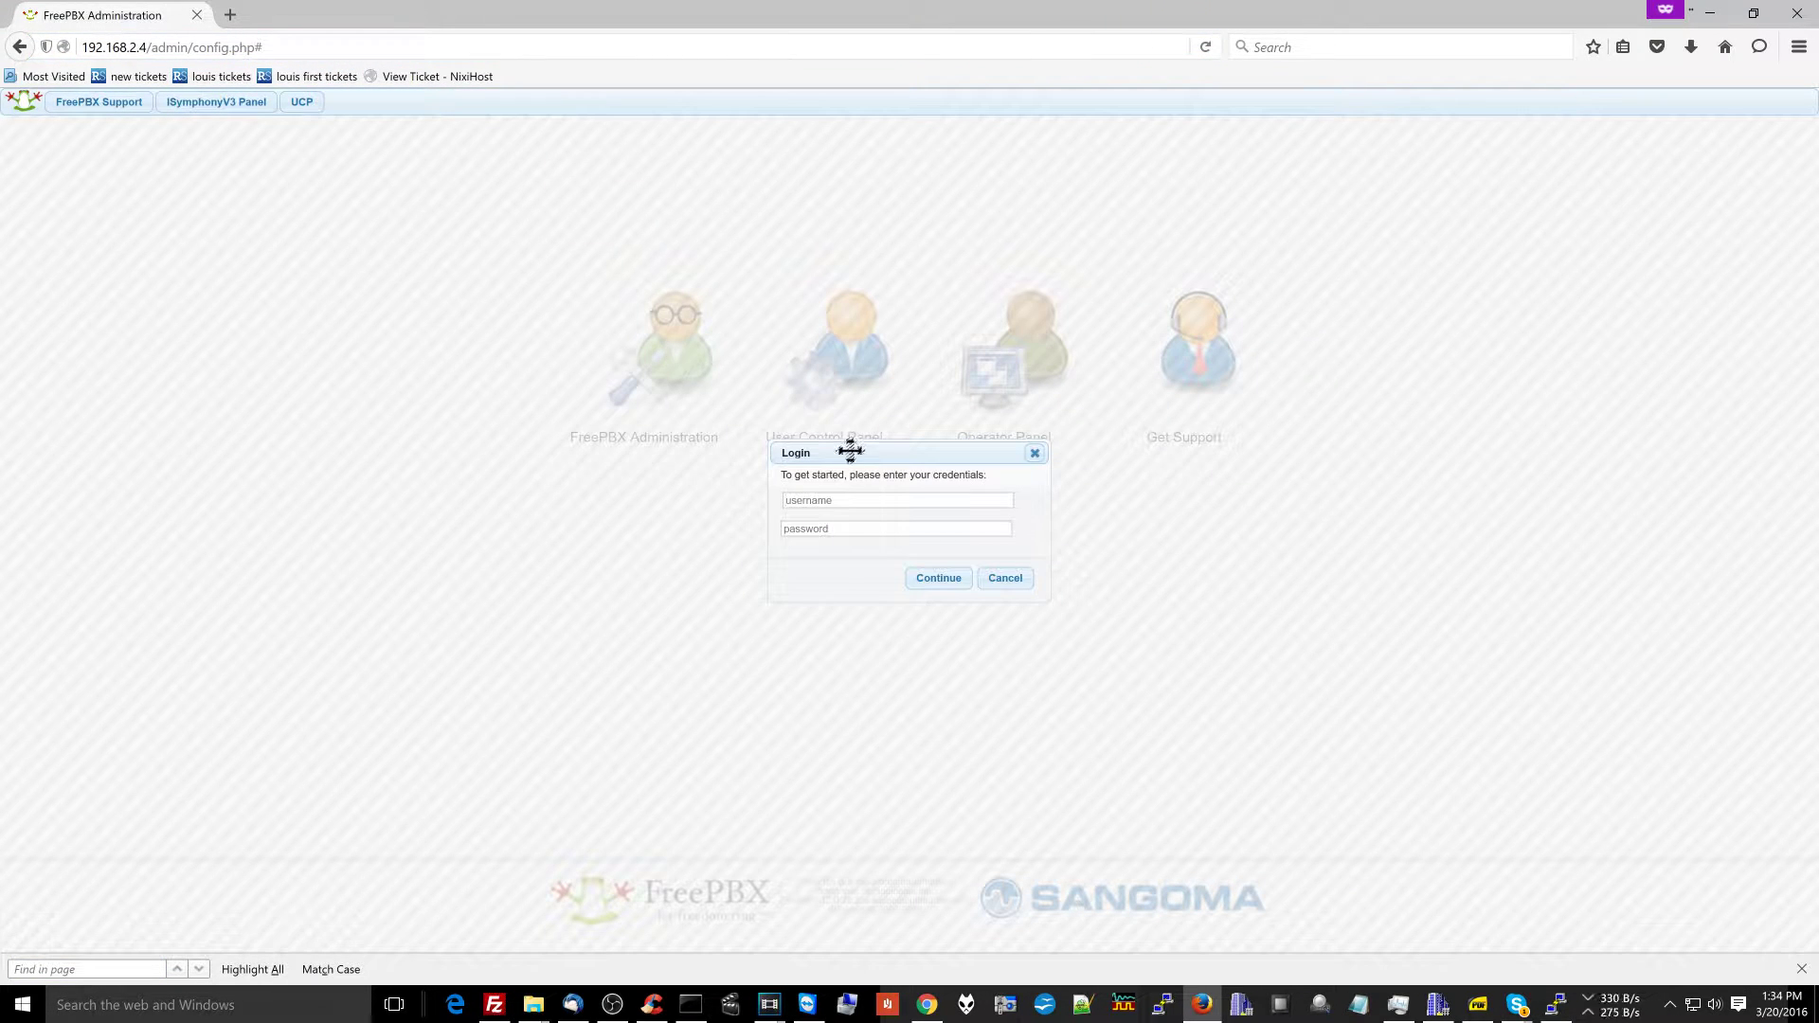
{"action": "type", "text": "maint"}
{"action": "key", "text": "Down"}
{"action": "key", "text": "Return"}
{"action": "key", "text": "Return"}
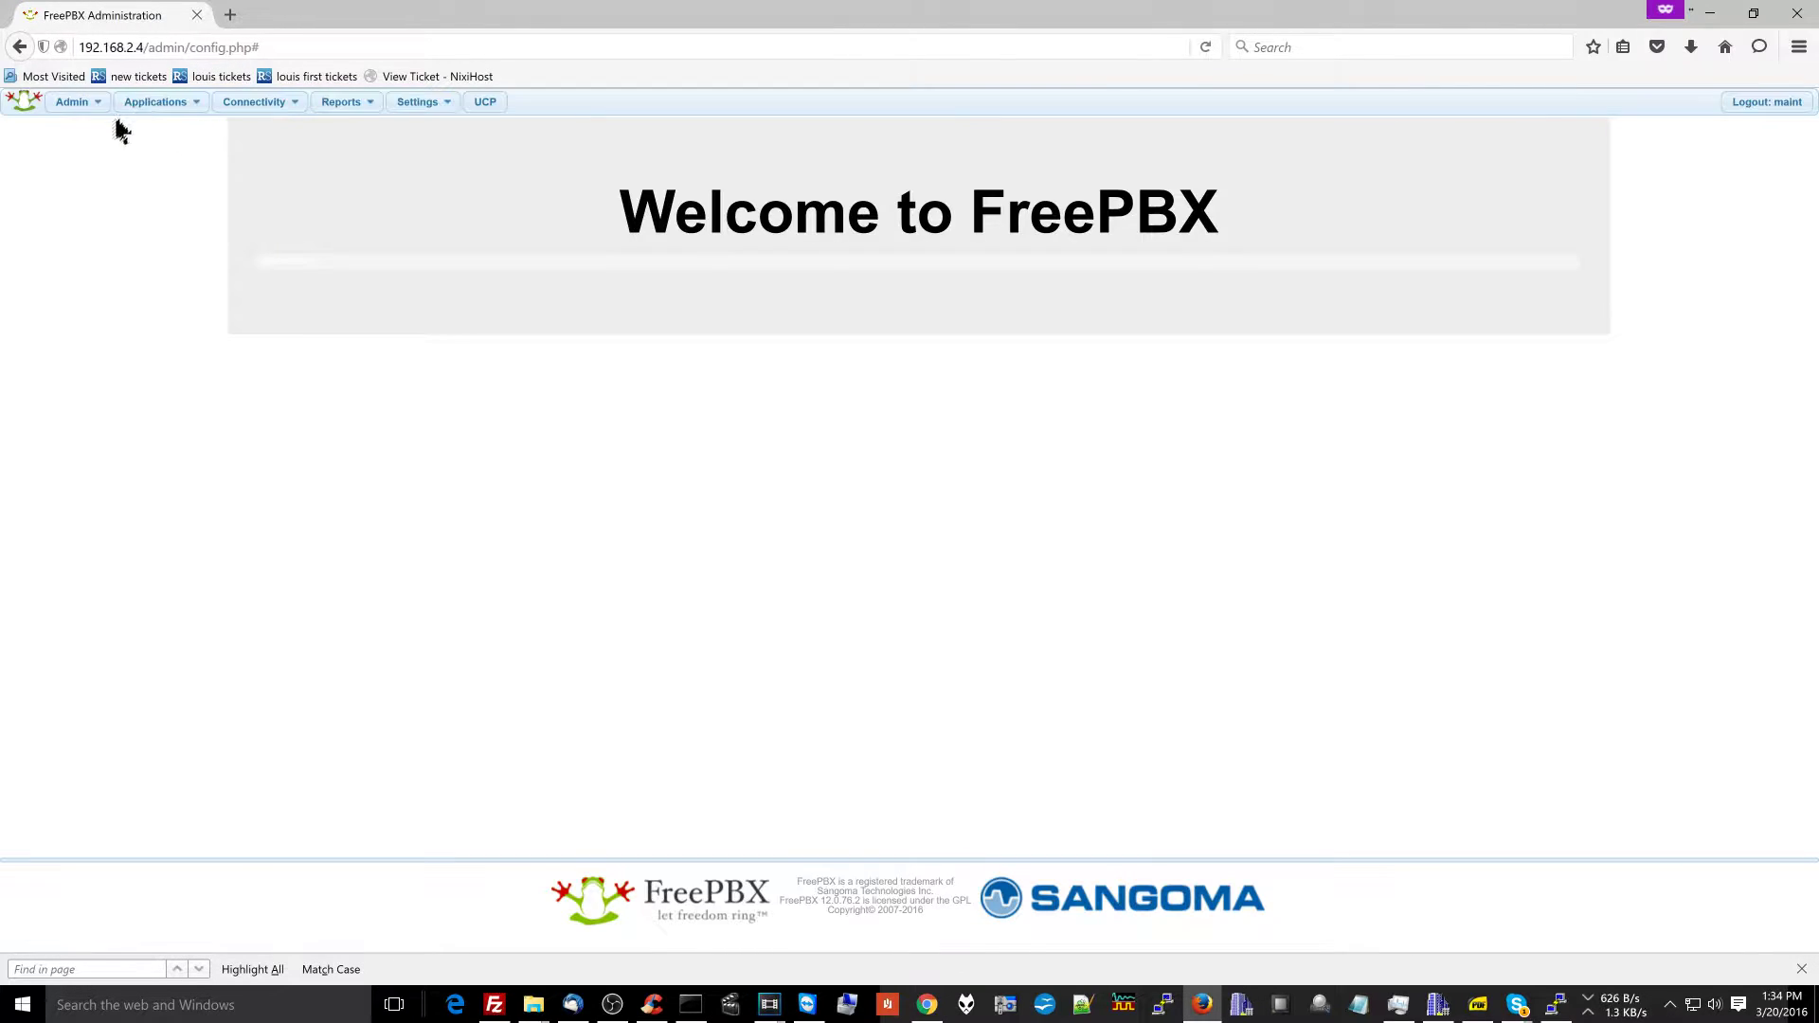
- Under Call Flow Control, add a new toggle code described as 'afterclosinghours', leaving the password blank
{"action": "mouse_move", "coordinate": [90, 106]}
{"action": "mouse_move", "coordinate": [190, 102]}
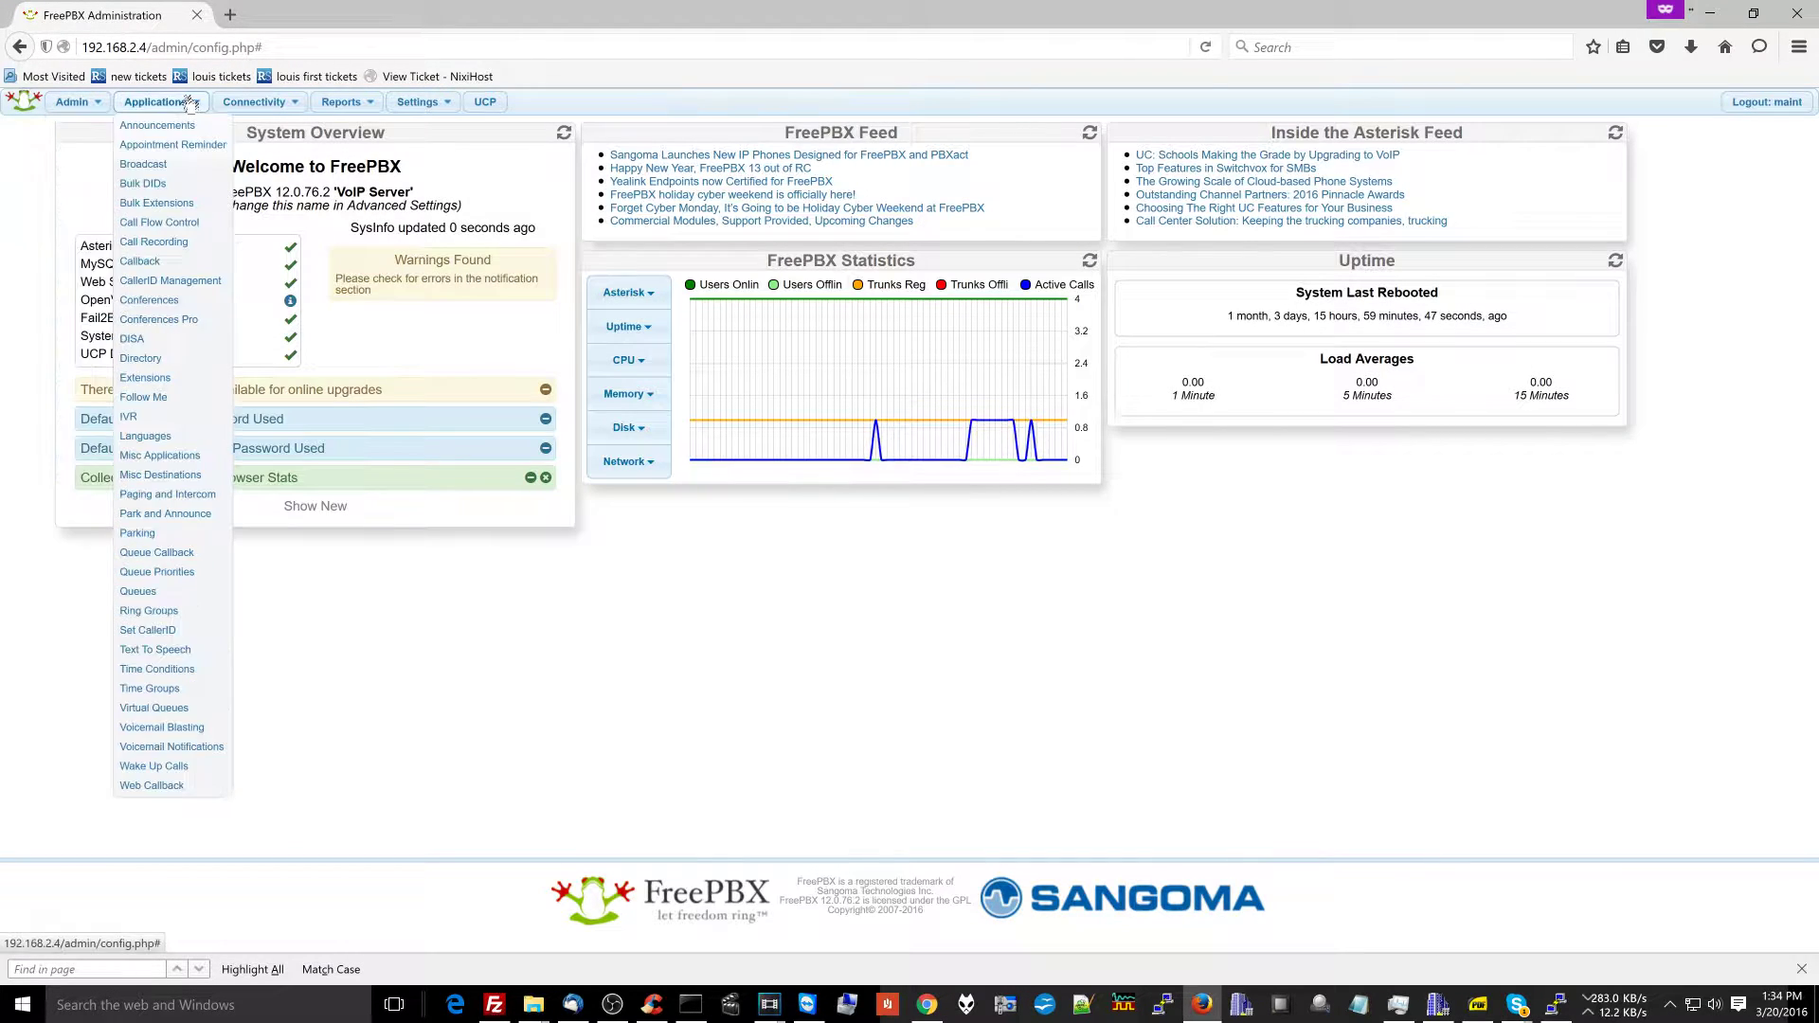
{"action": "left_click", "coordinate": [168, 224]}
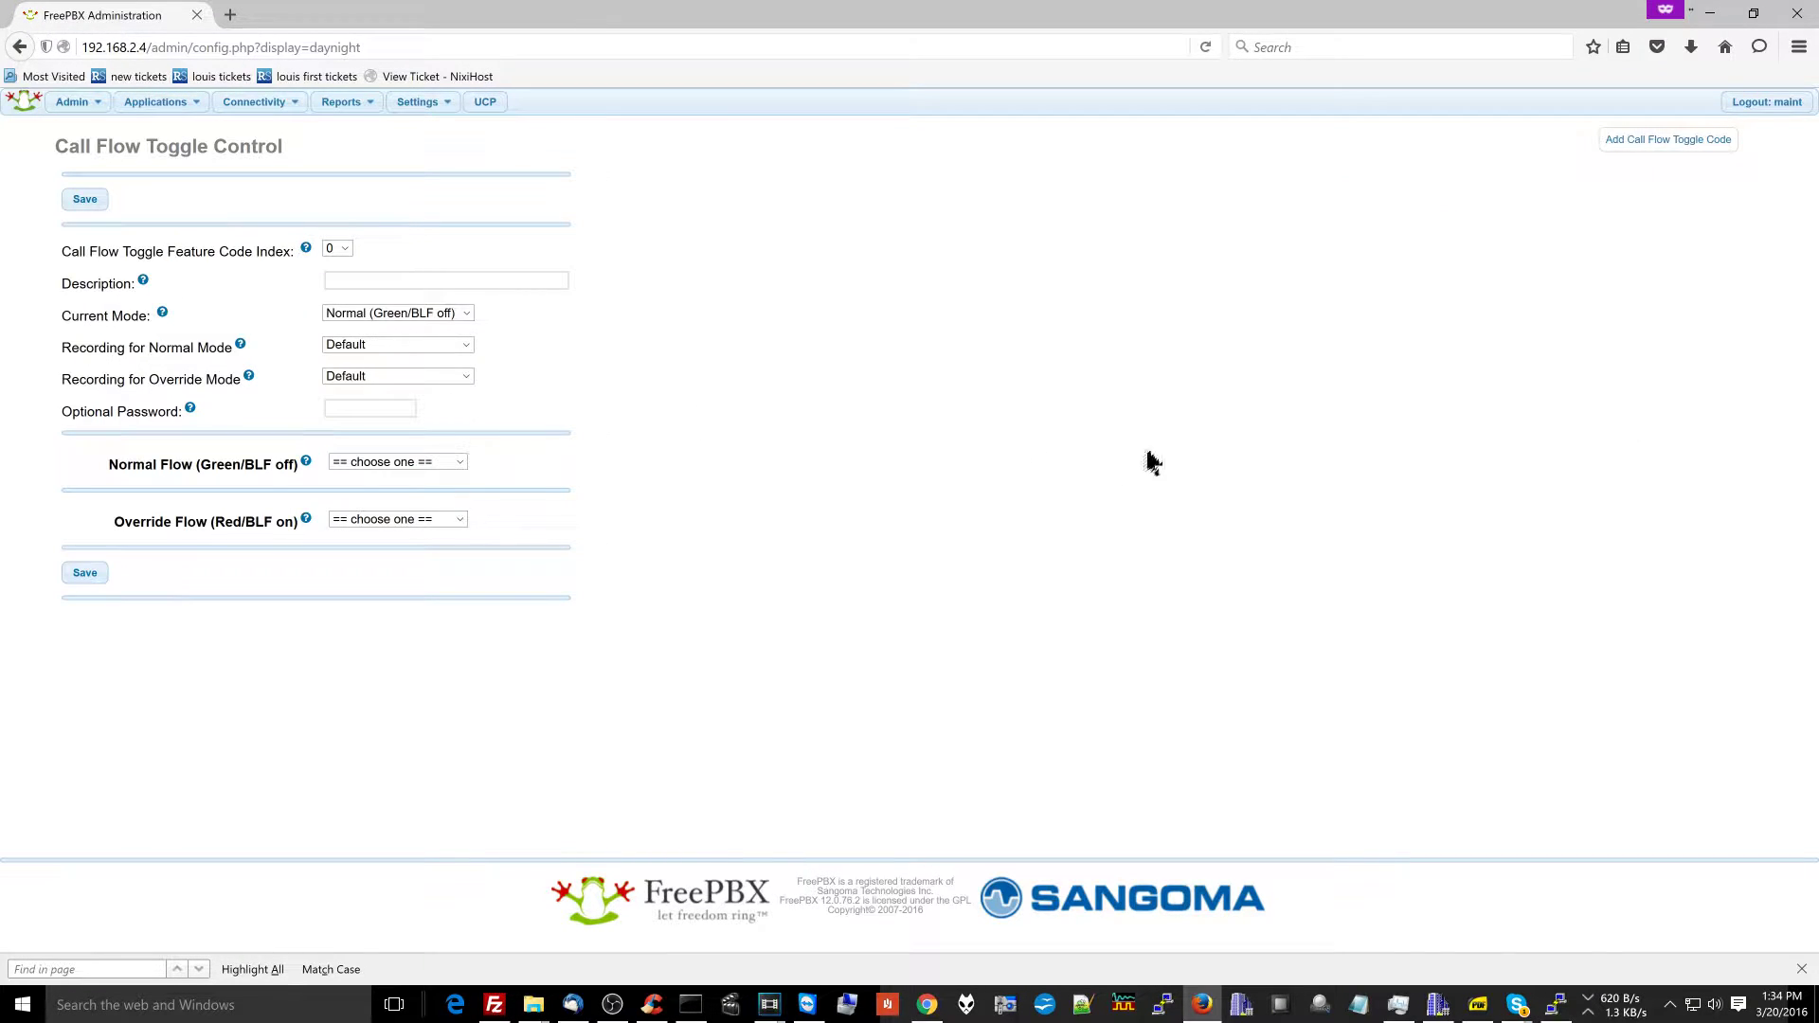
{"action": "left_click", "coordinate": [1627, 150]}
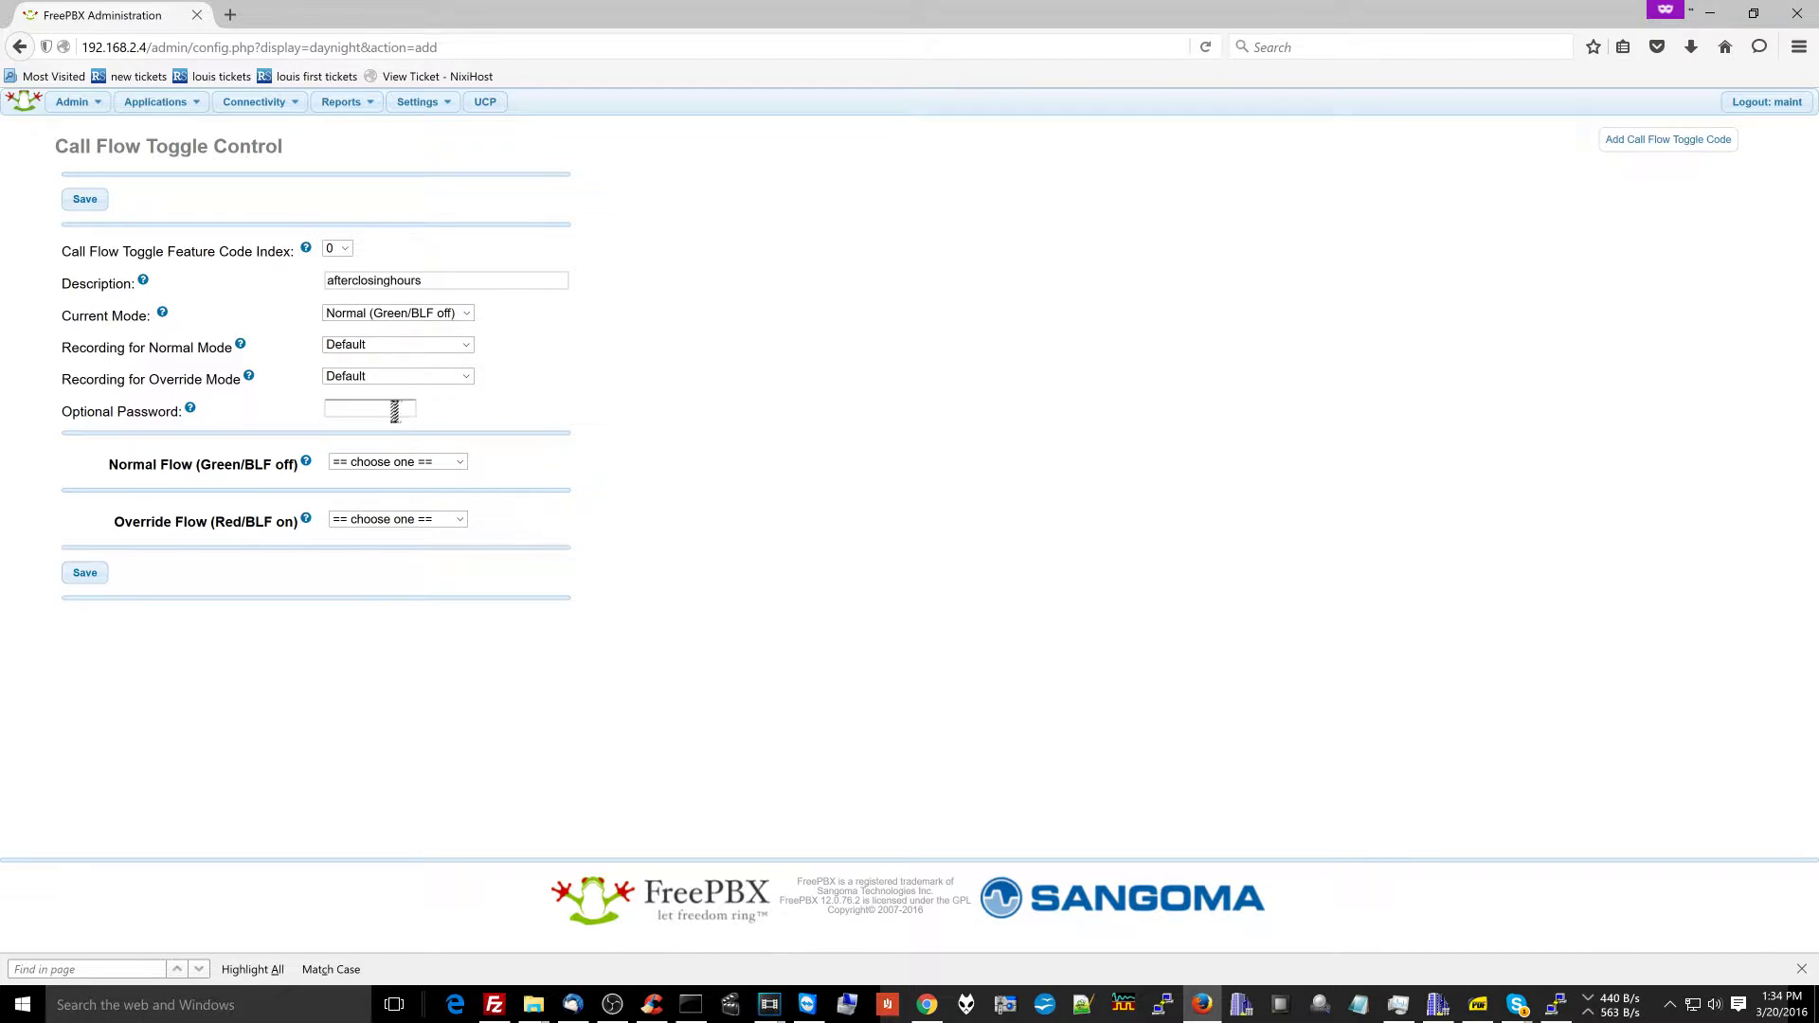
{"action": "mouse_move", "coordinate": [192, 413]}
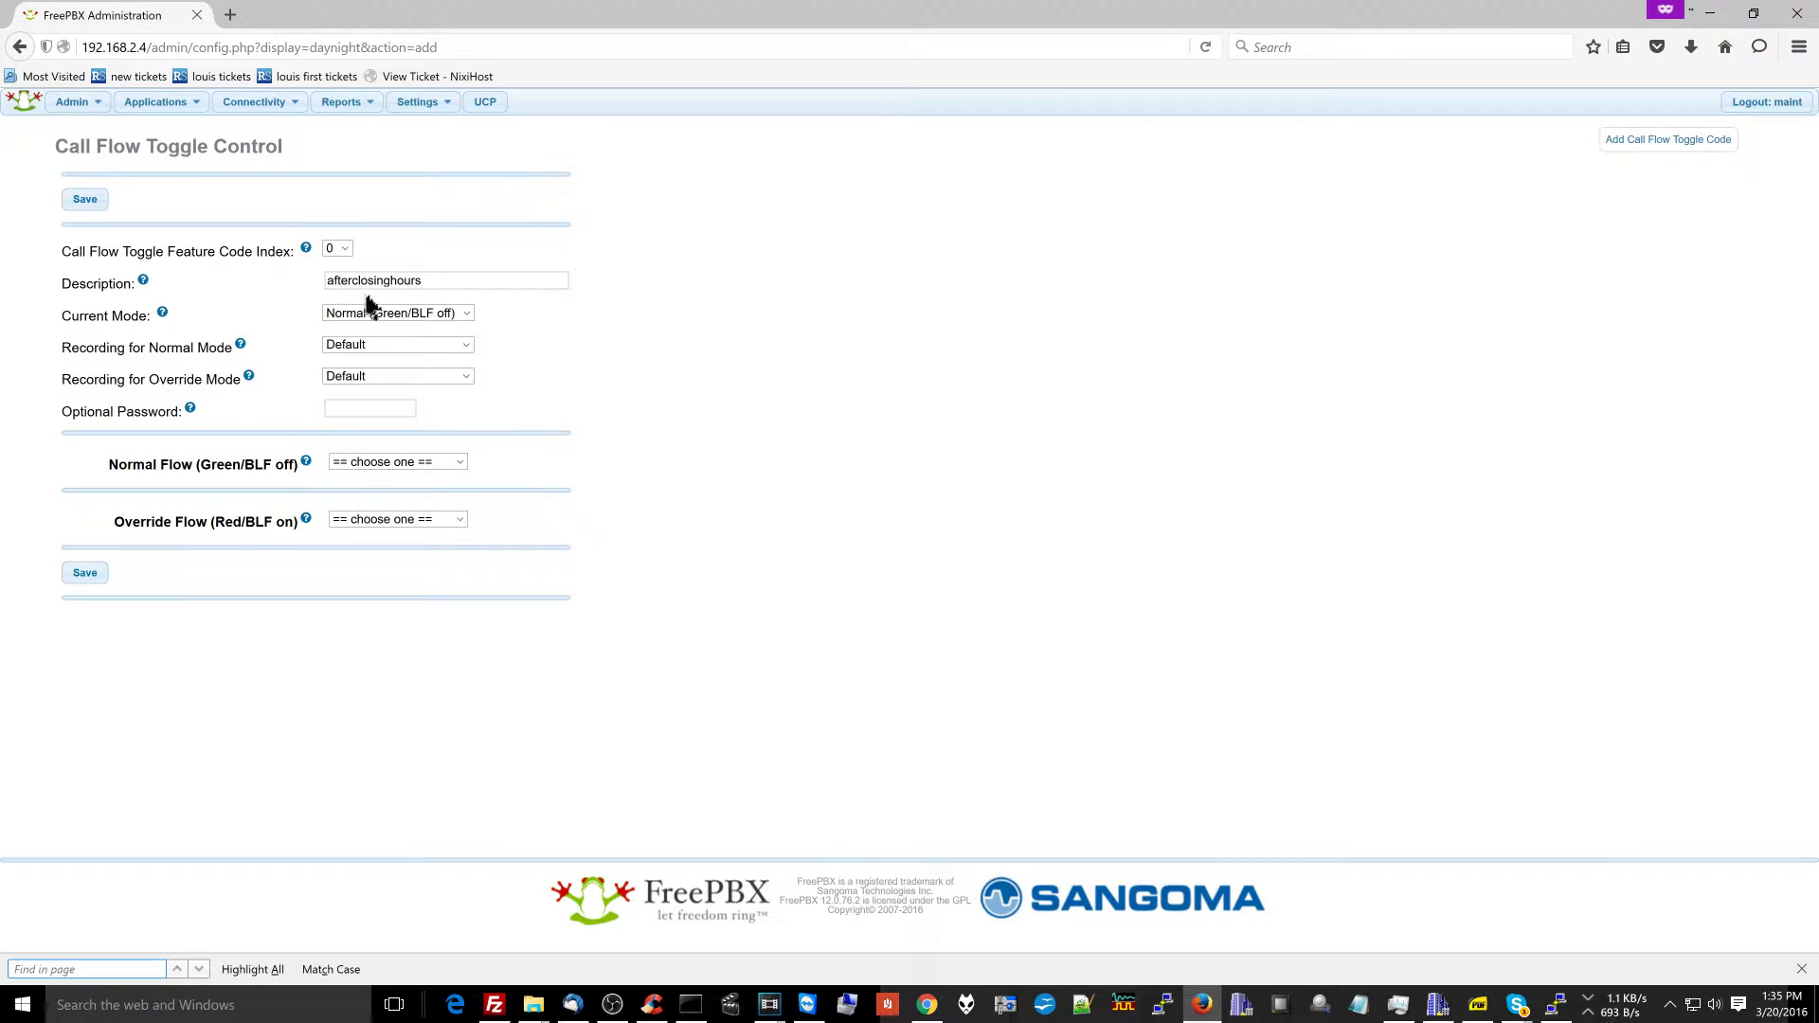
- Set Normal Flow to ring group Repair <600> and Override Flow to the testing IVR
{"action": "left_click", "coordinate": [358, 464]}
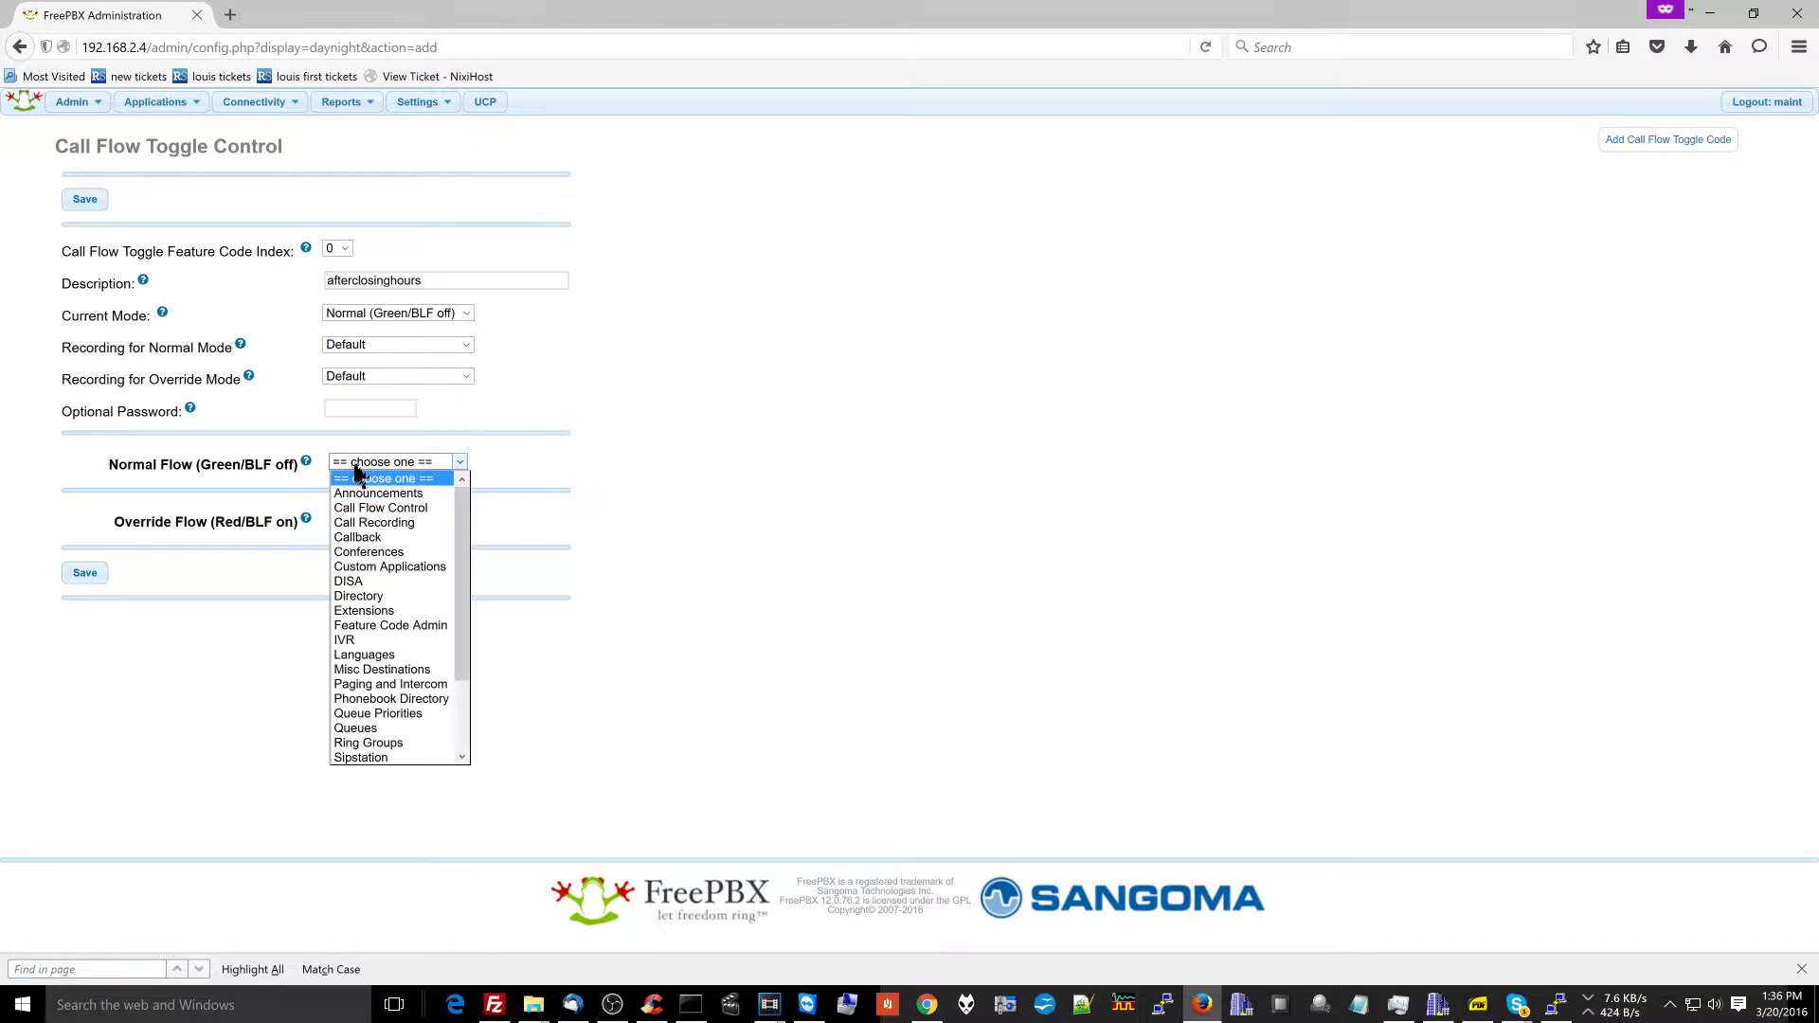
{"action": "left_click", "coordinate": [389, 743]}
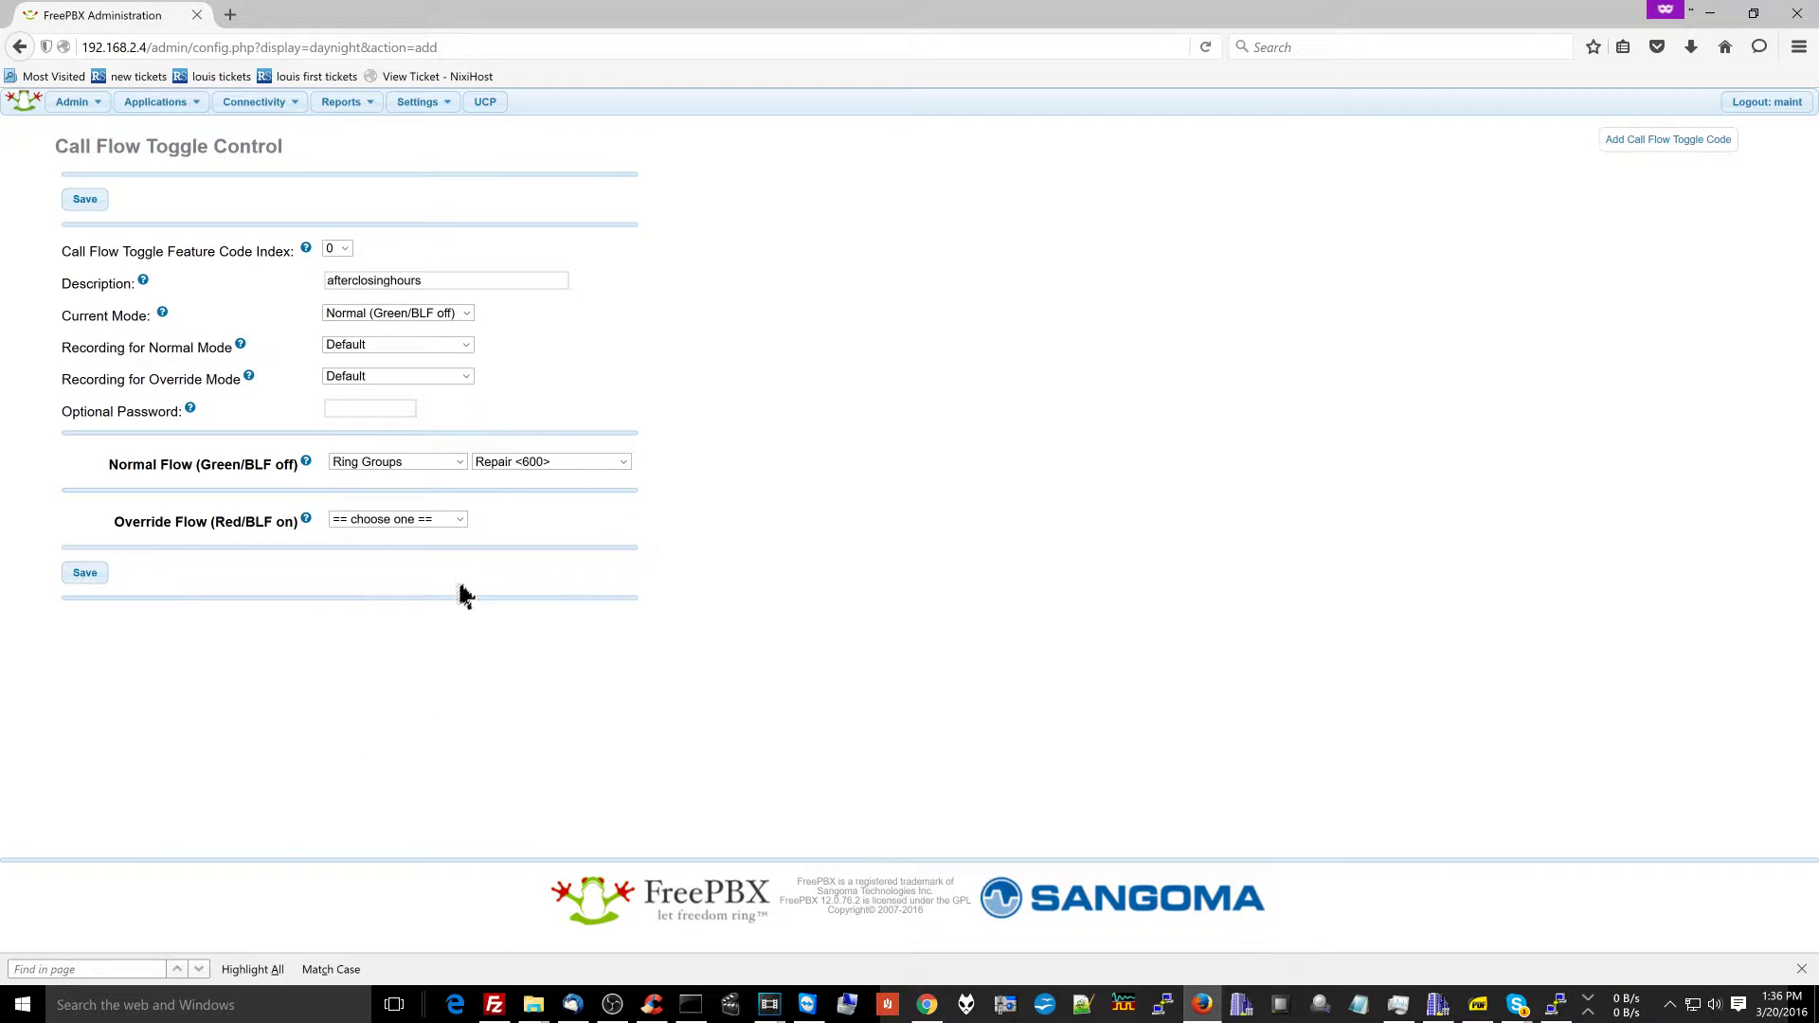
{"action": "left_click", "coordinate": [530, 465]}
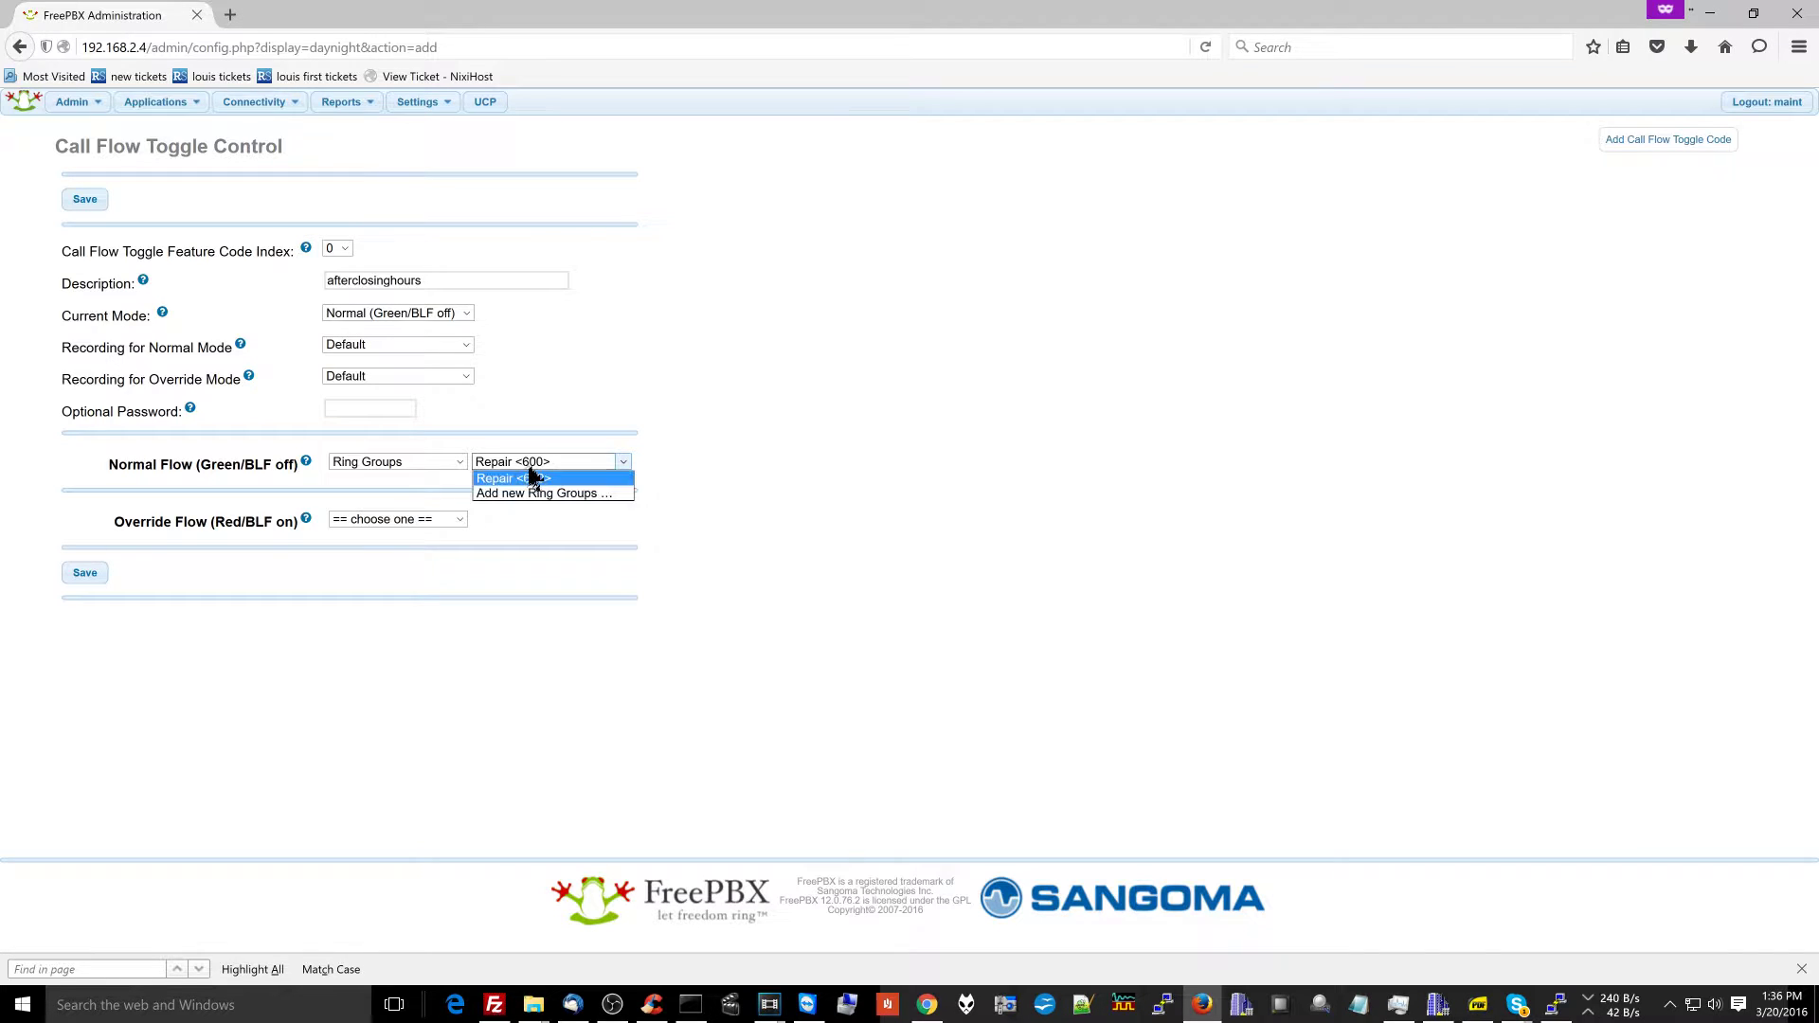
{"action": "left_click", "coordinate": [530, 469]}
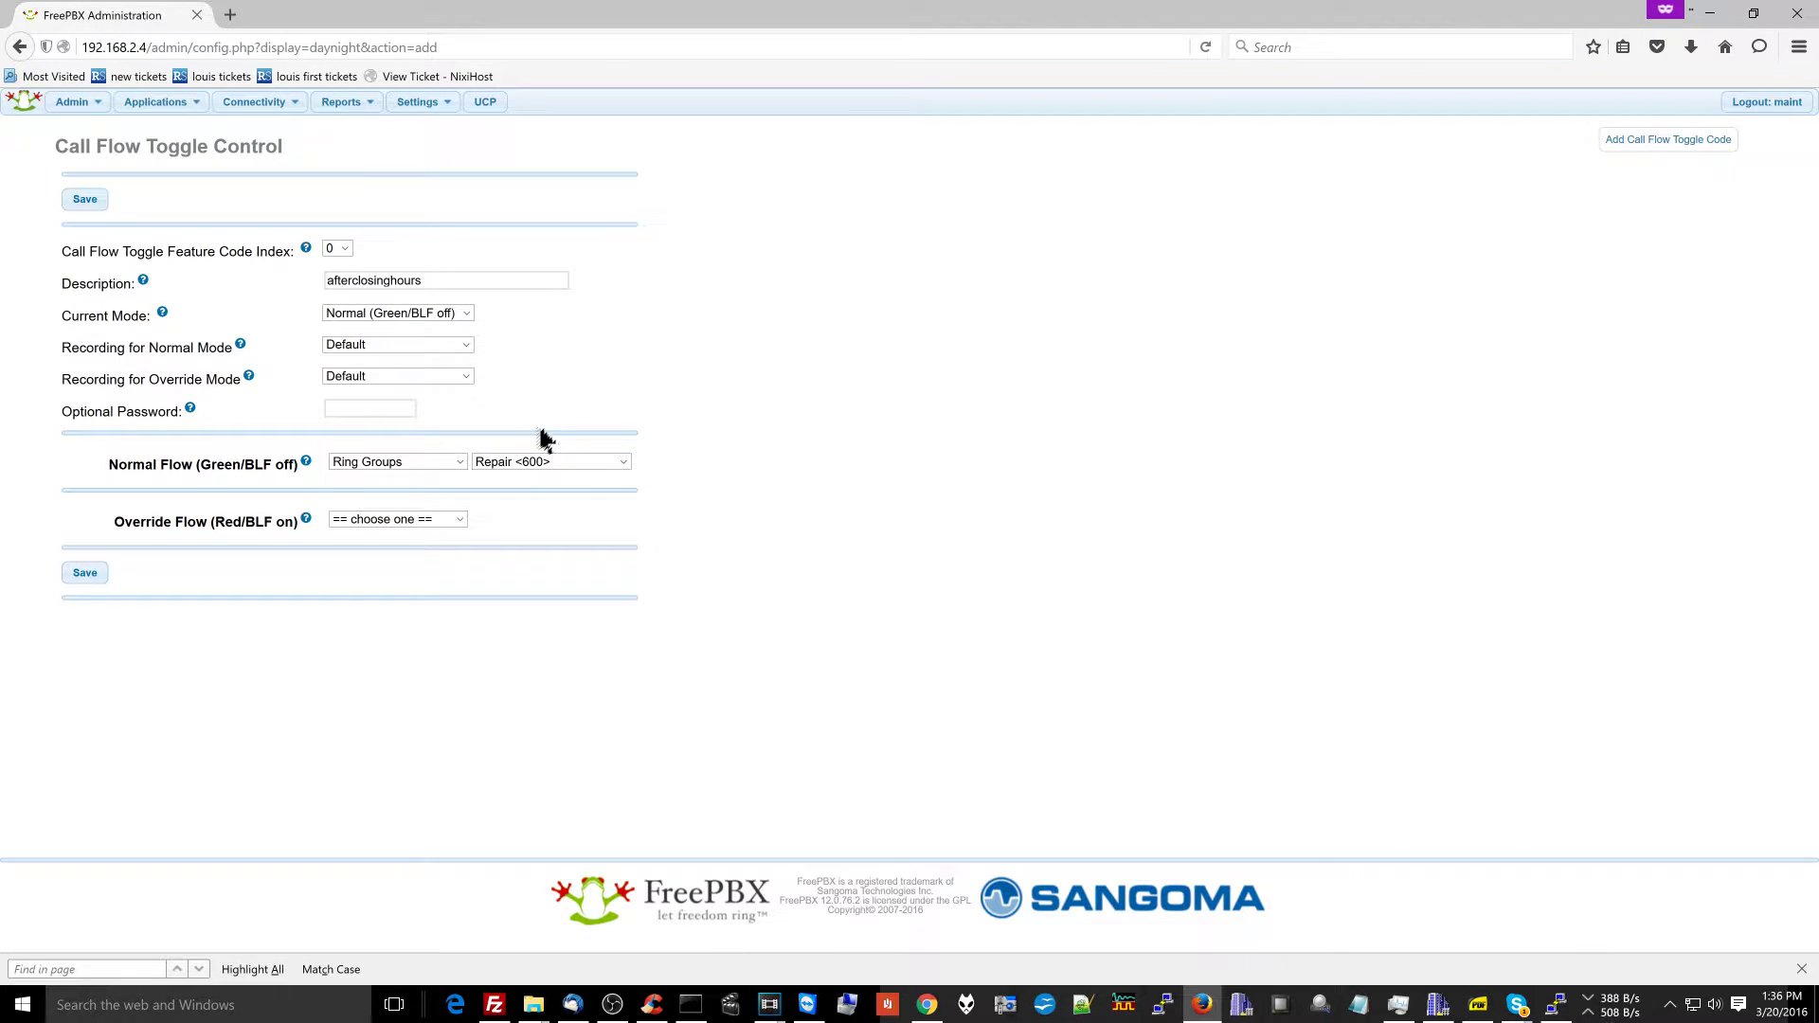
{"action": "key", "text": "ctrl+plus"}
{"action": "key", "text": "ctrl+plus"}
{"action": "key", "text": "ctrl+plus"}
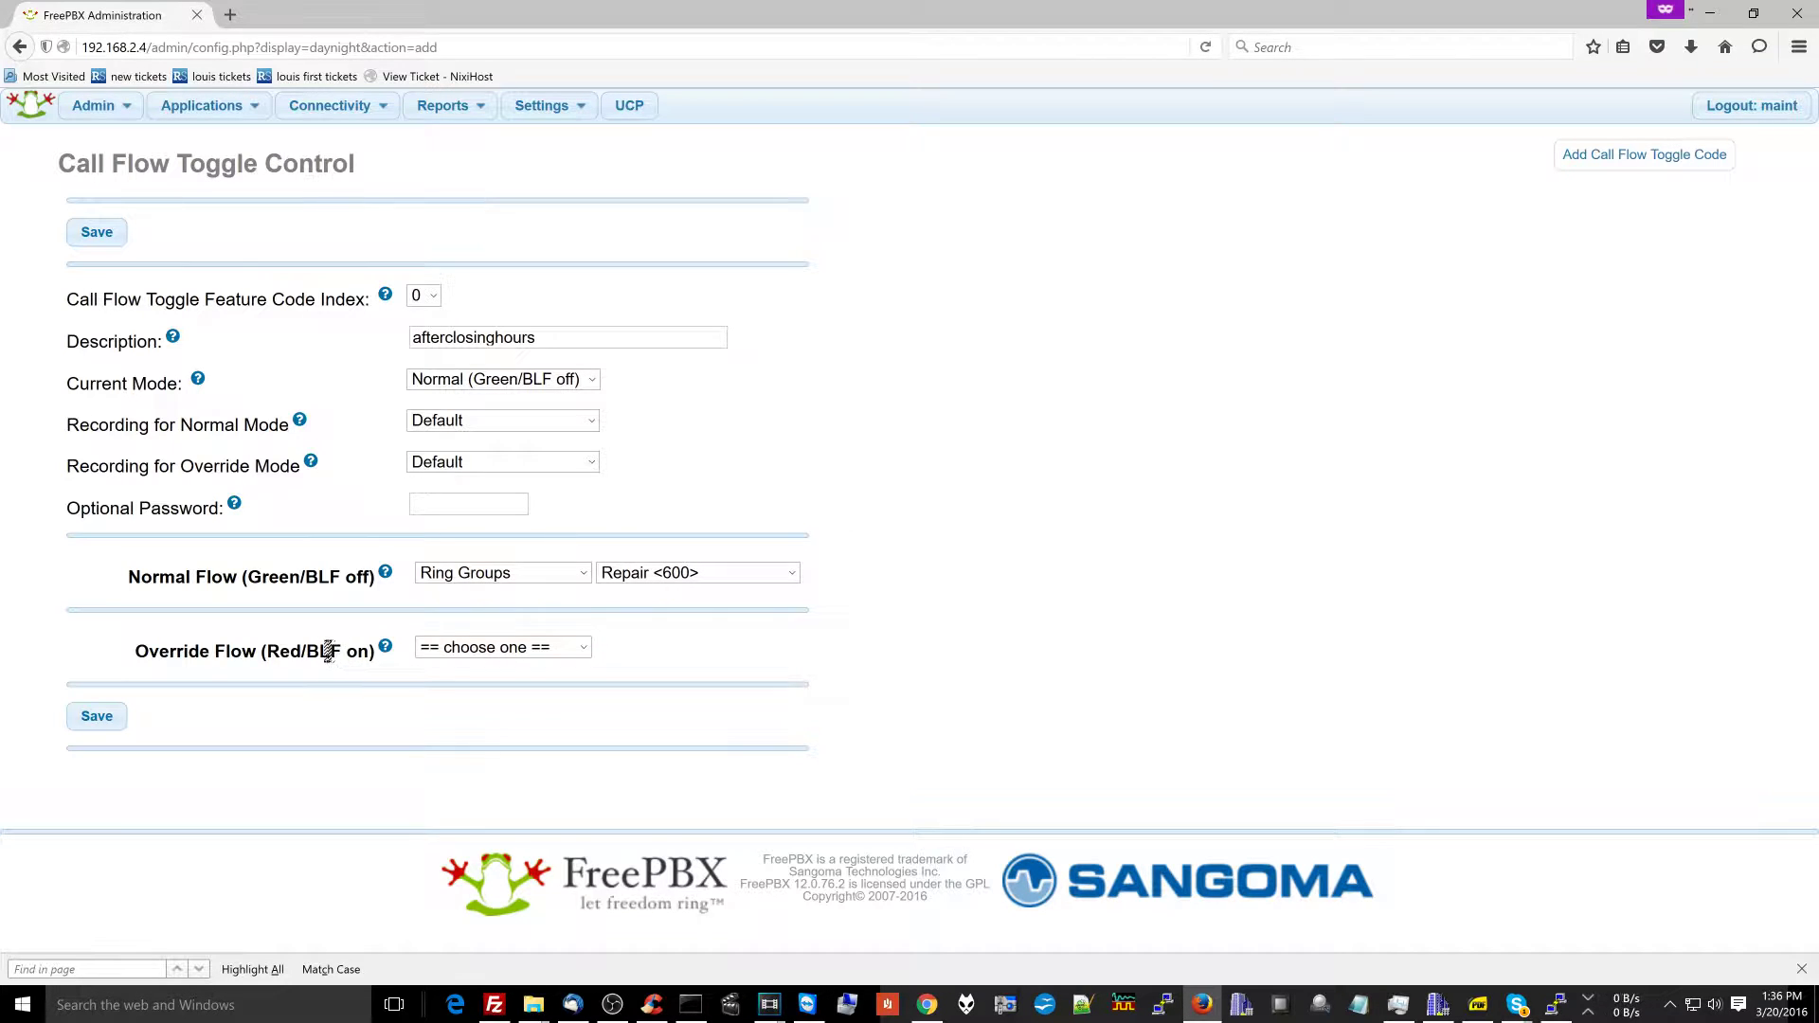
{"action": "left_click", "coordinate": [549, 648]}
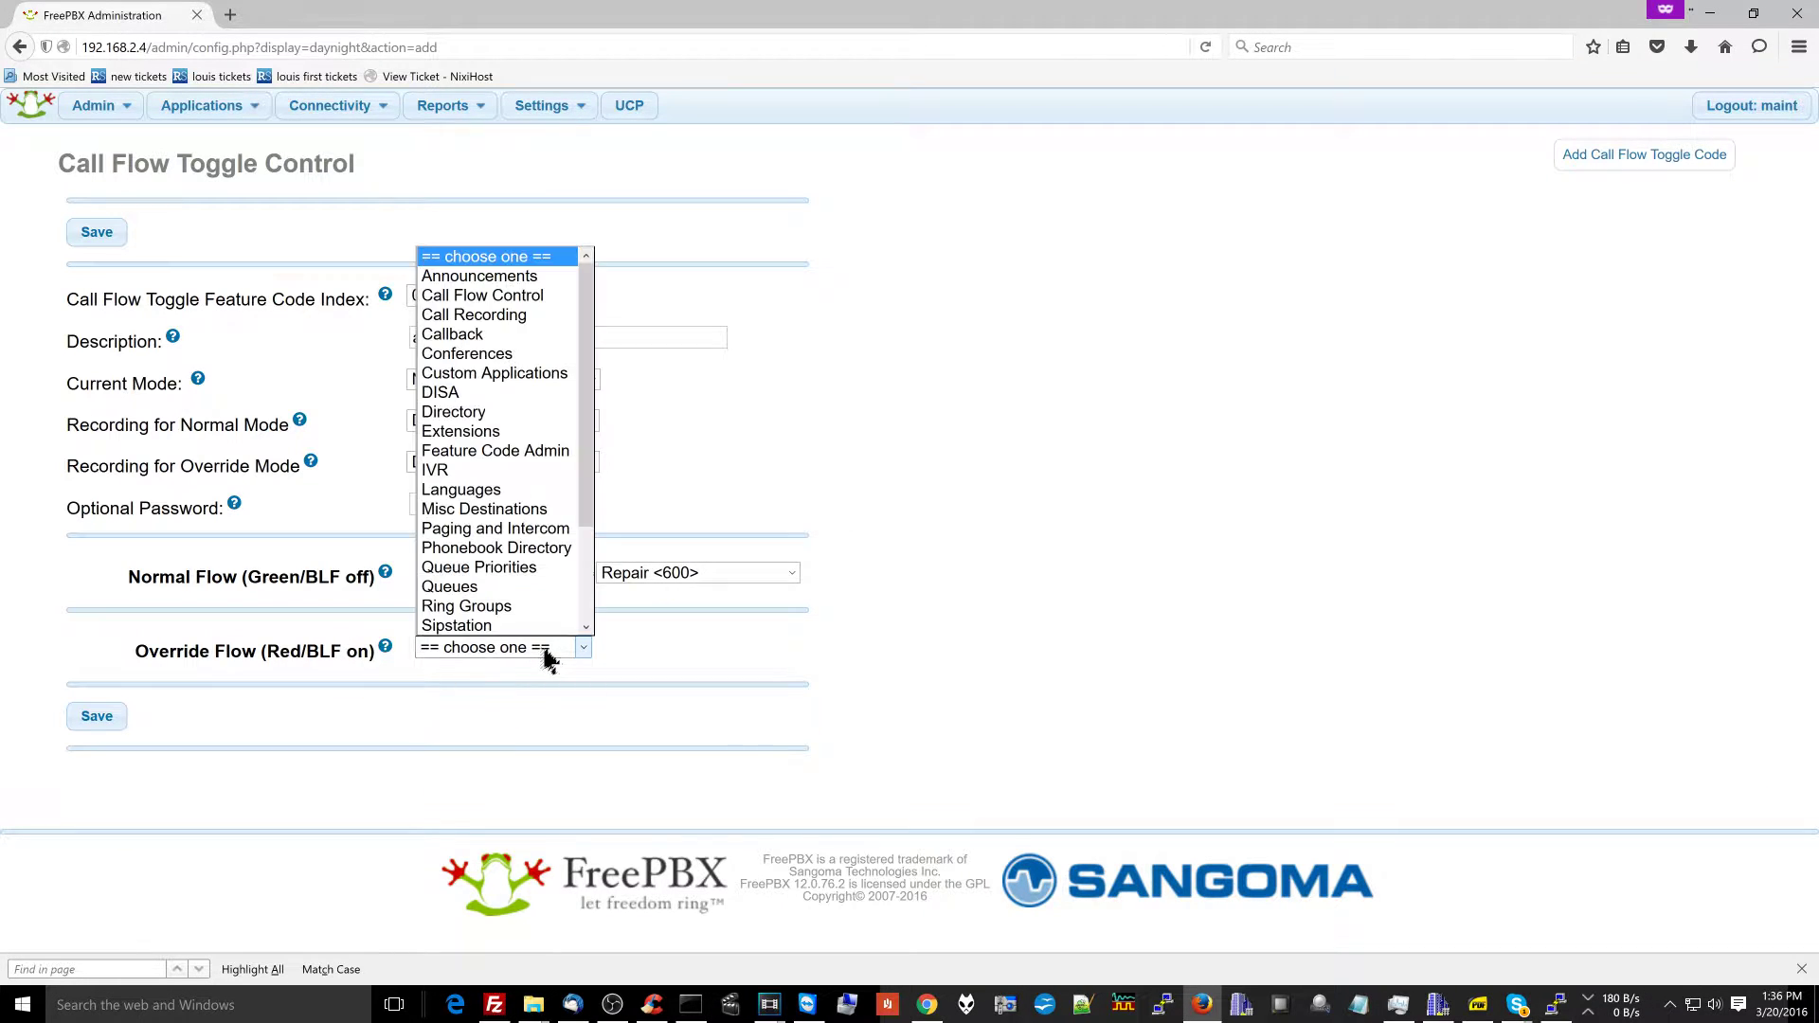
{"action": "left_click", "coordinate": [520, 471]}
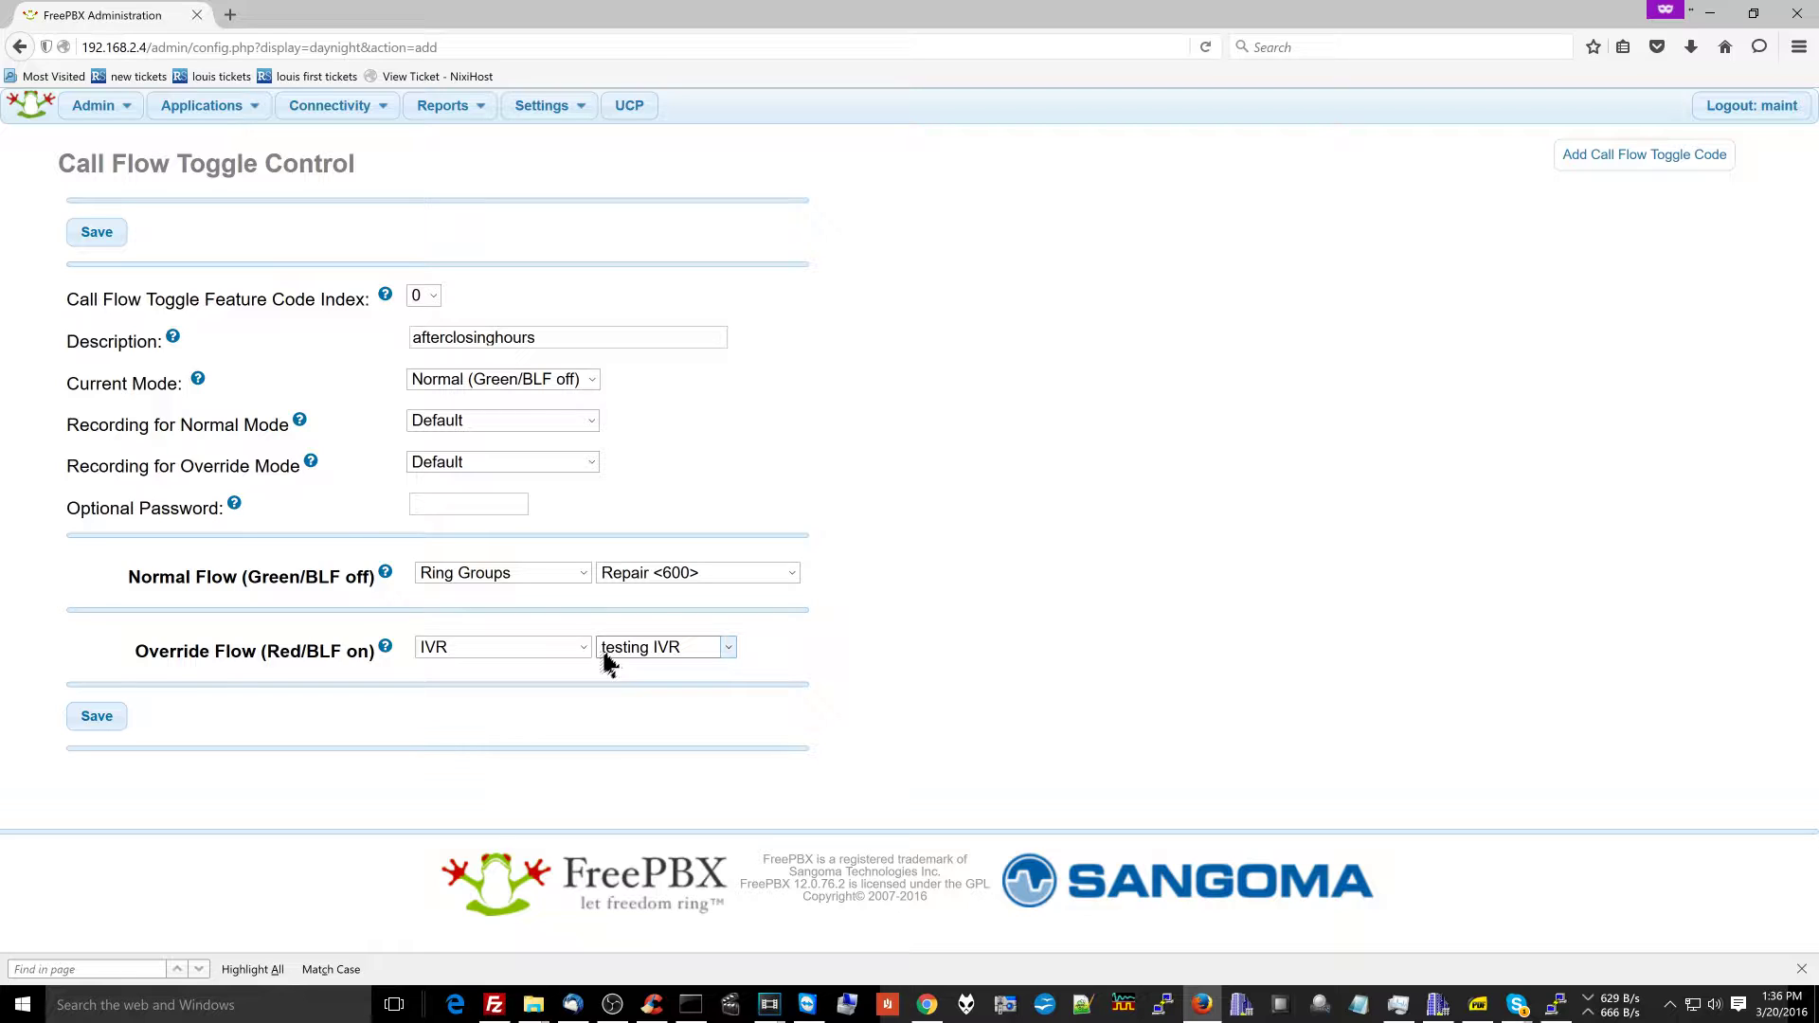
- Save the afterclosinghours toggle as feature code *280 and apply the config
{"action": "left_click", "coordinate": [96, 717]}
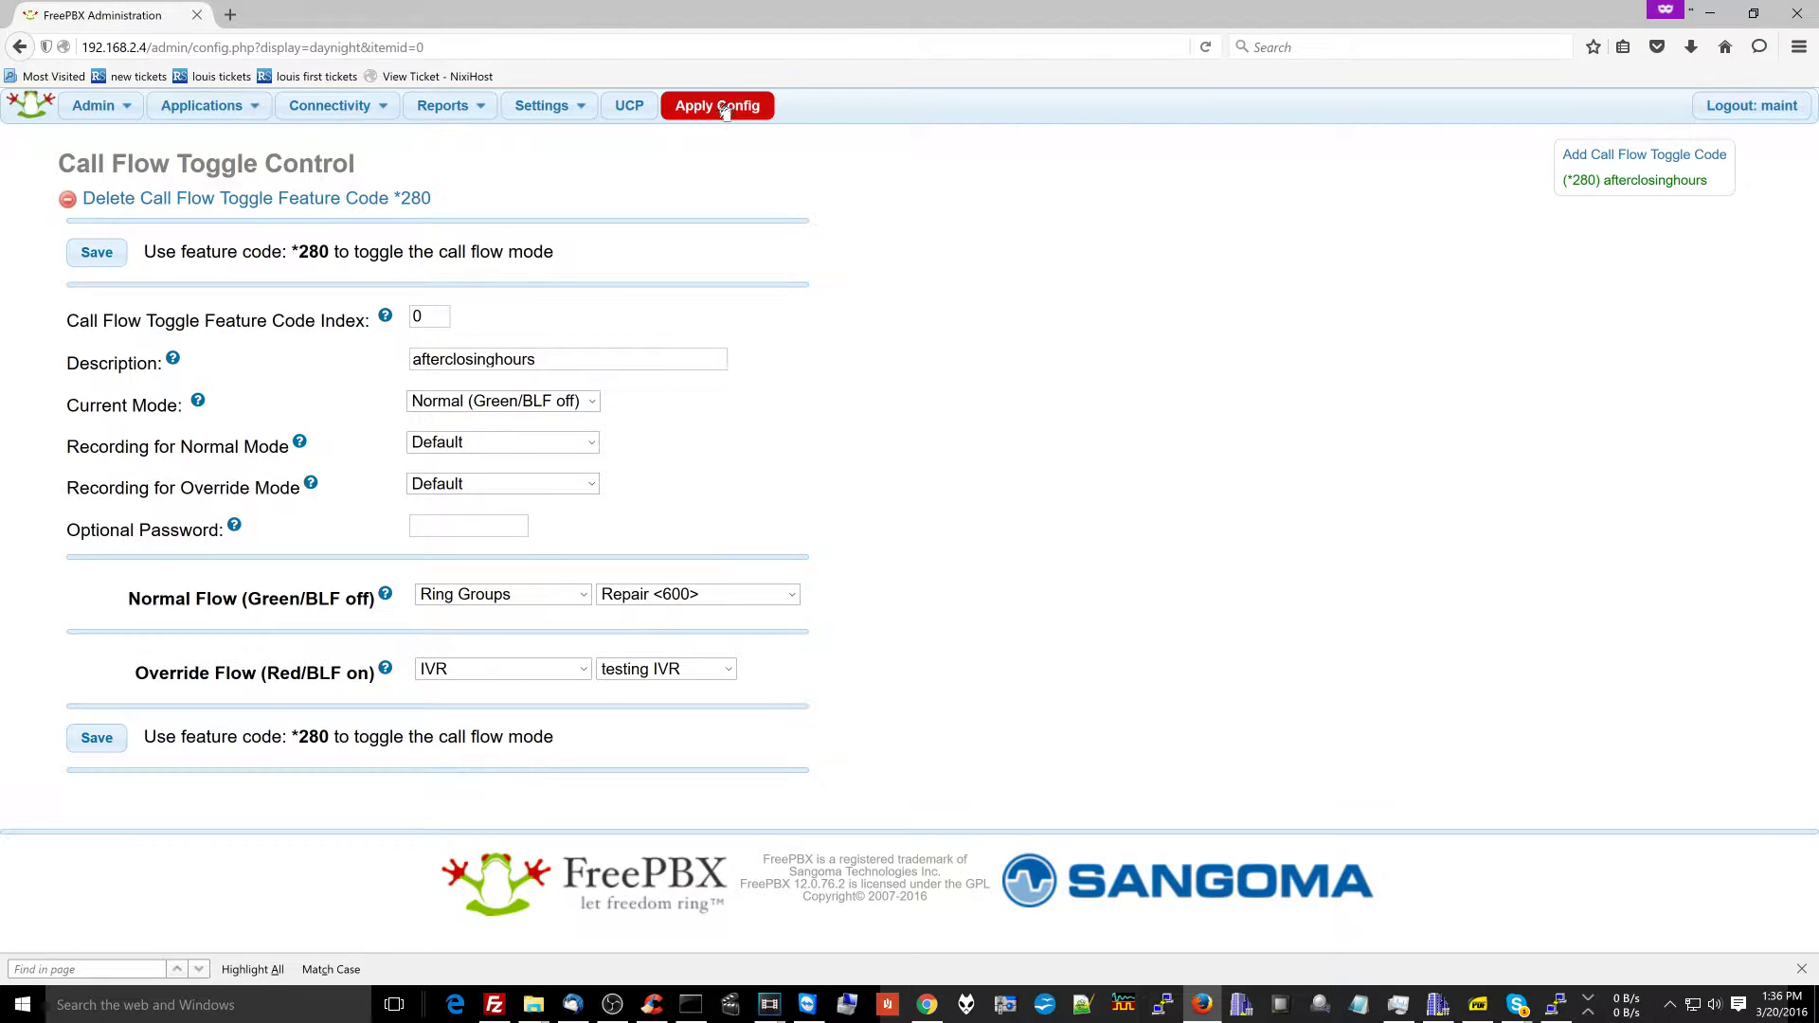
{"action": "left_click", "coordinate": [724, 112]}
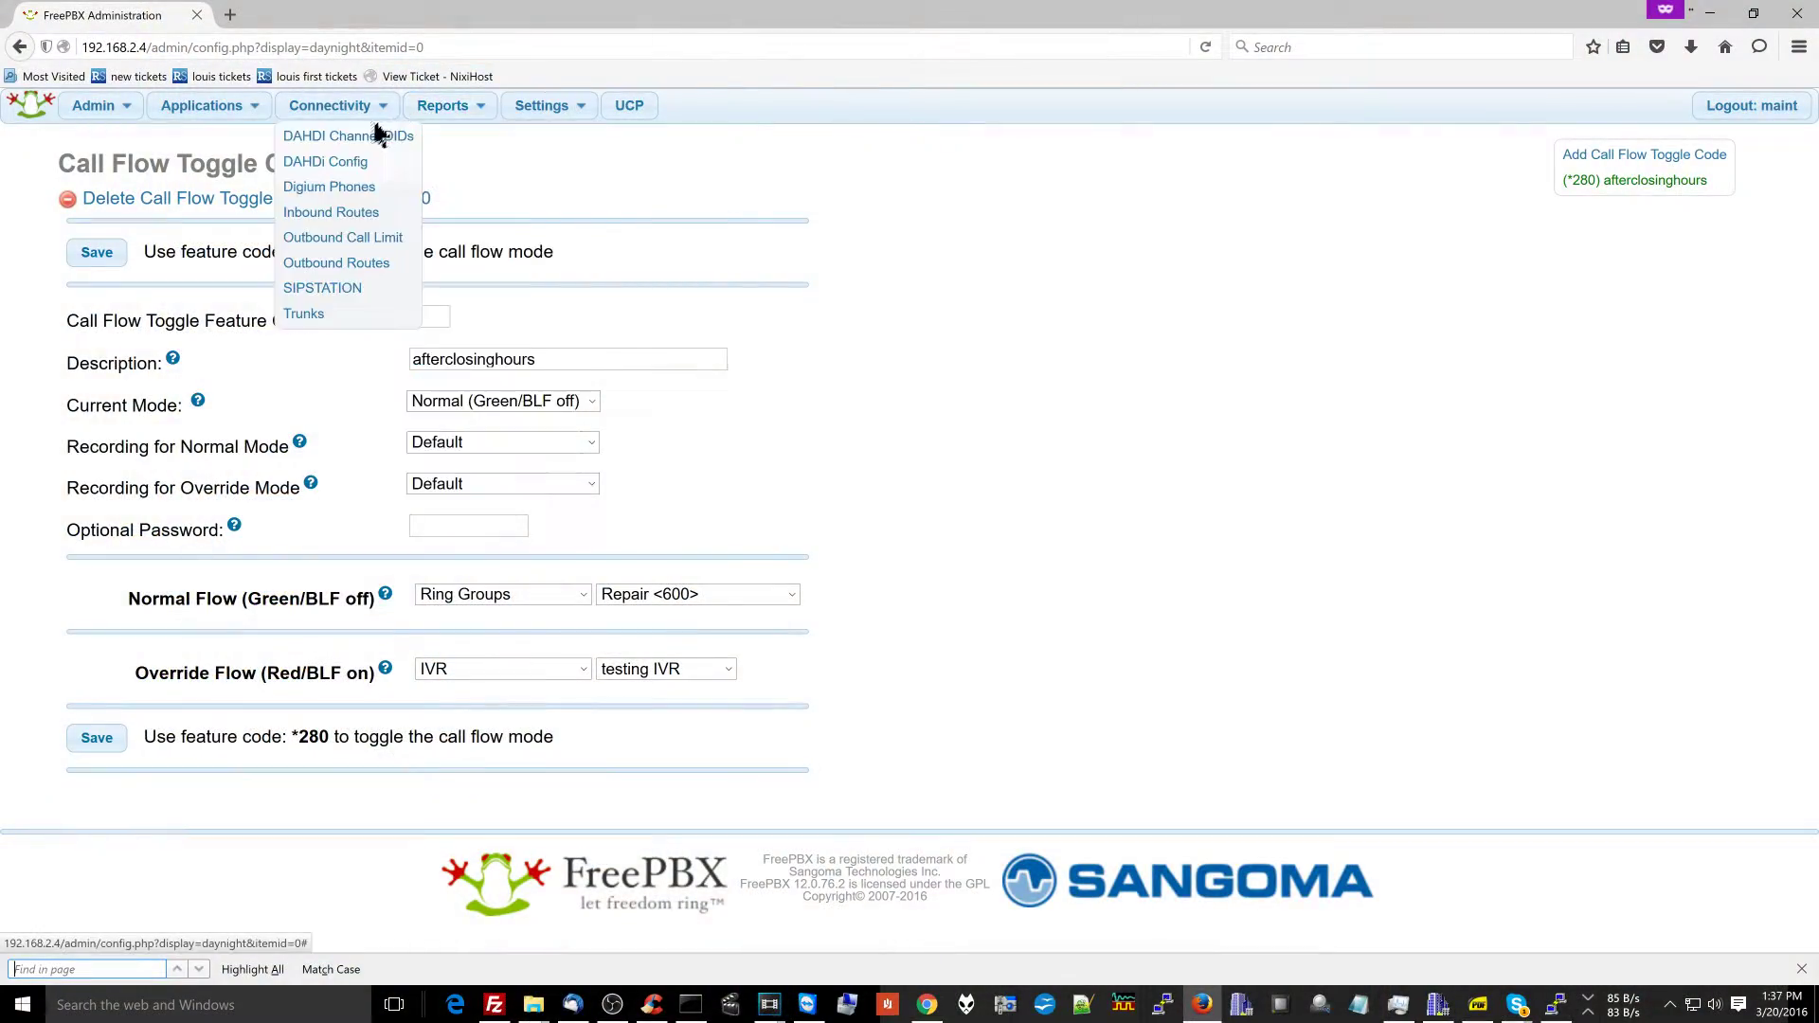
- Open the repairline inbound route for editing
{"action": "left_click", "coordinate": [357, 214]}
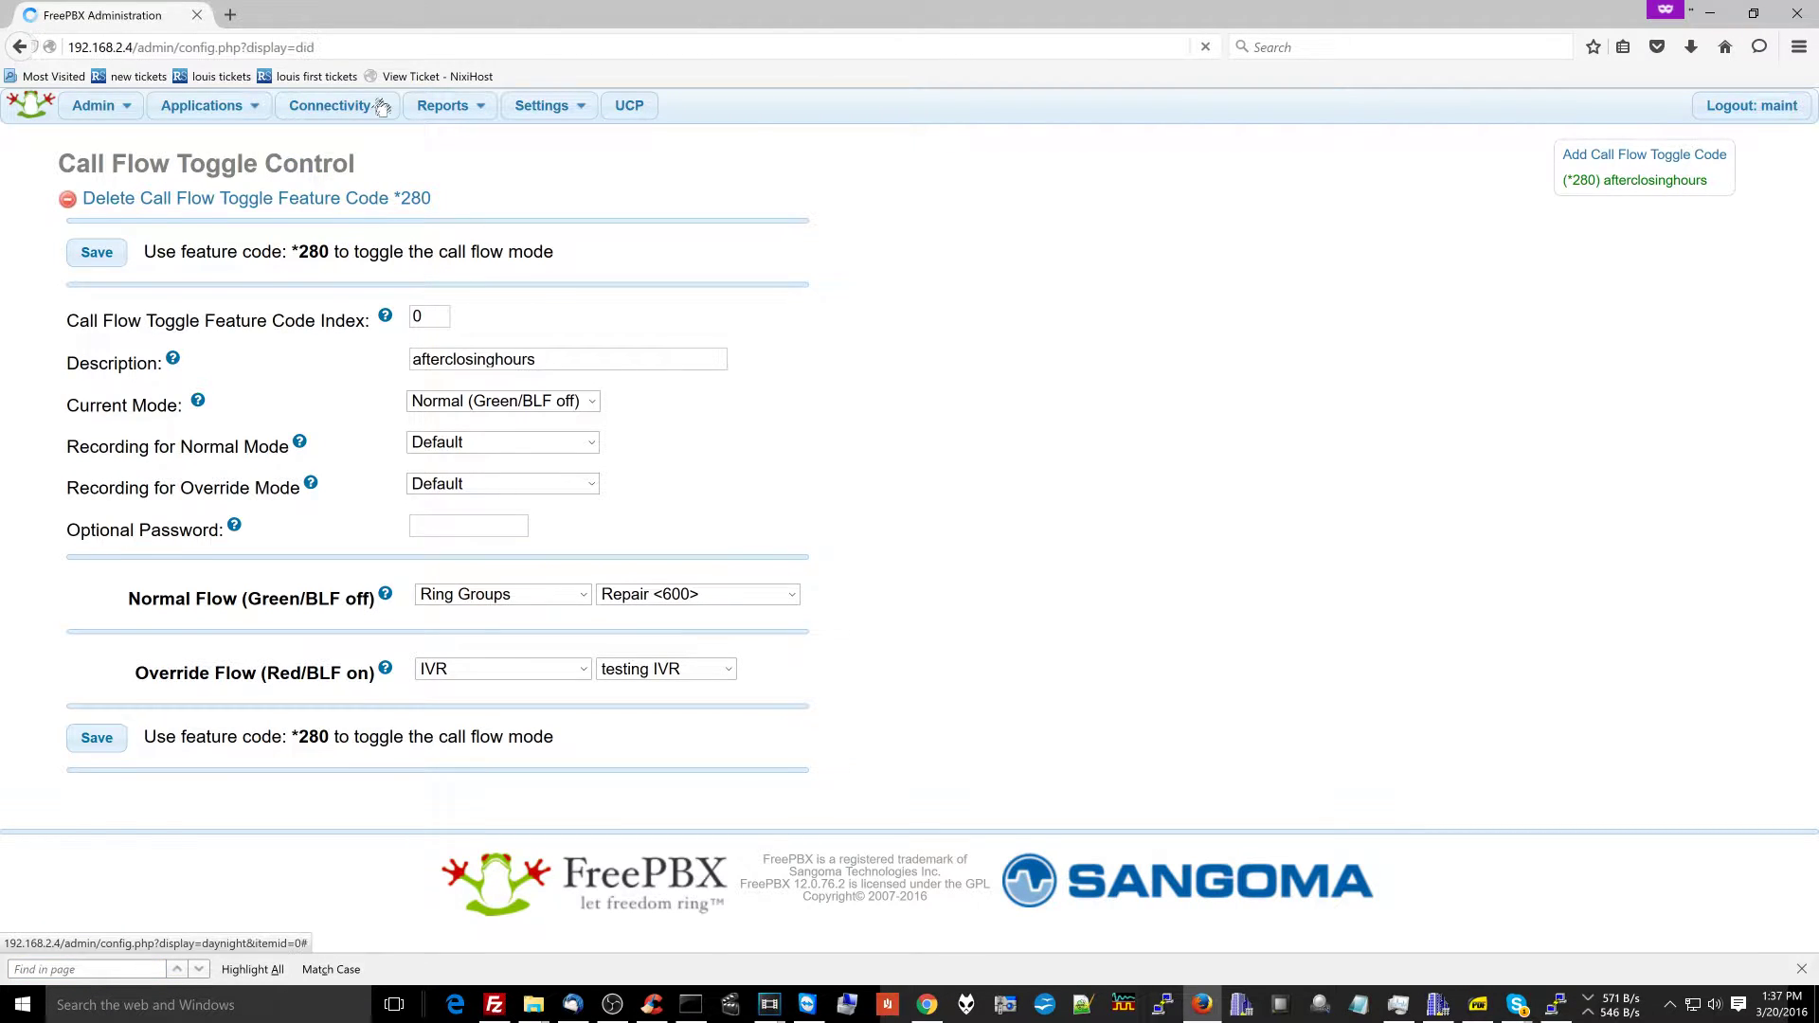
{"action": "mouse_move", "coordinate": [379, 108]}
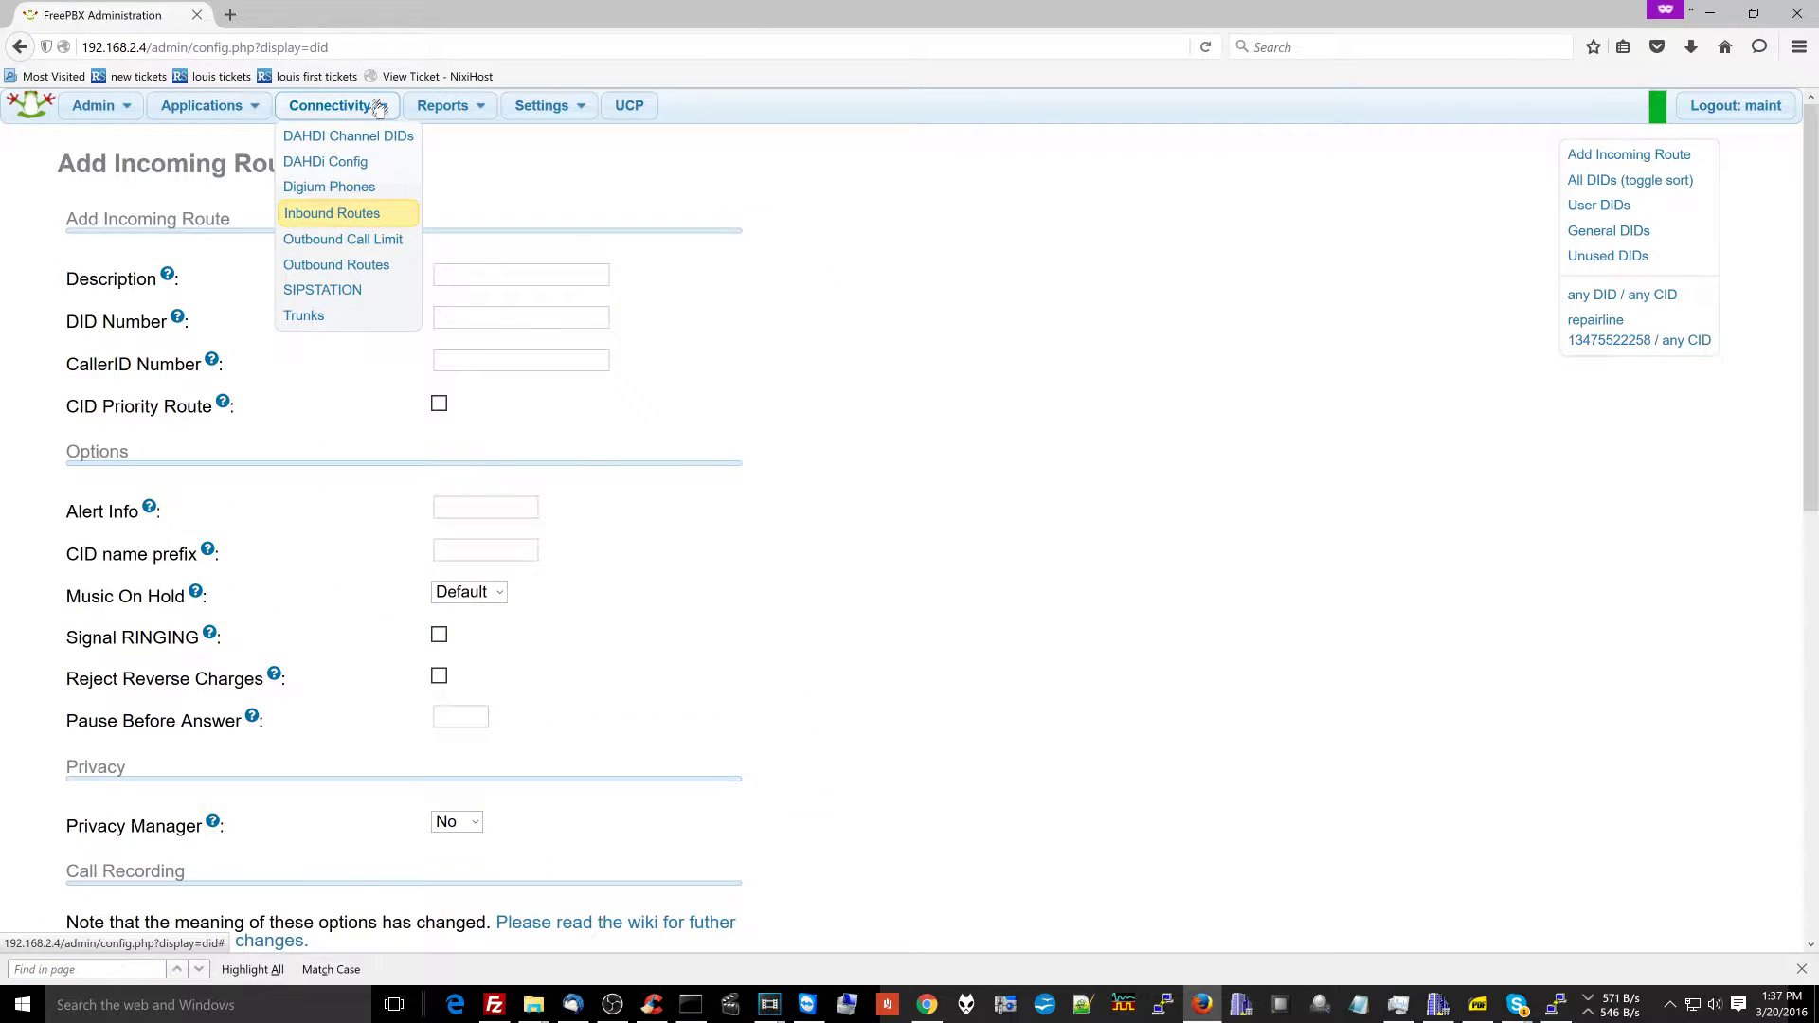
{"action": "left_click", "coordinate": [1621, 341]}
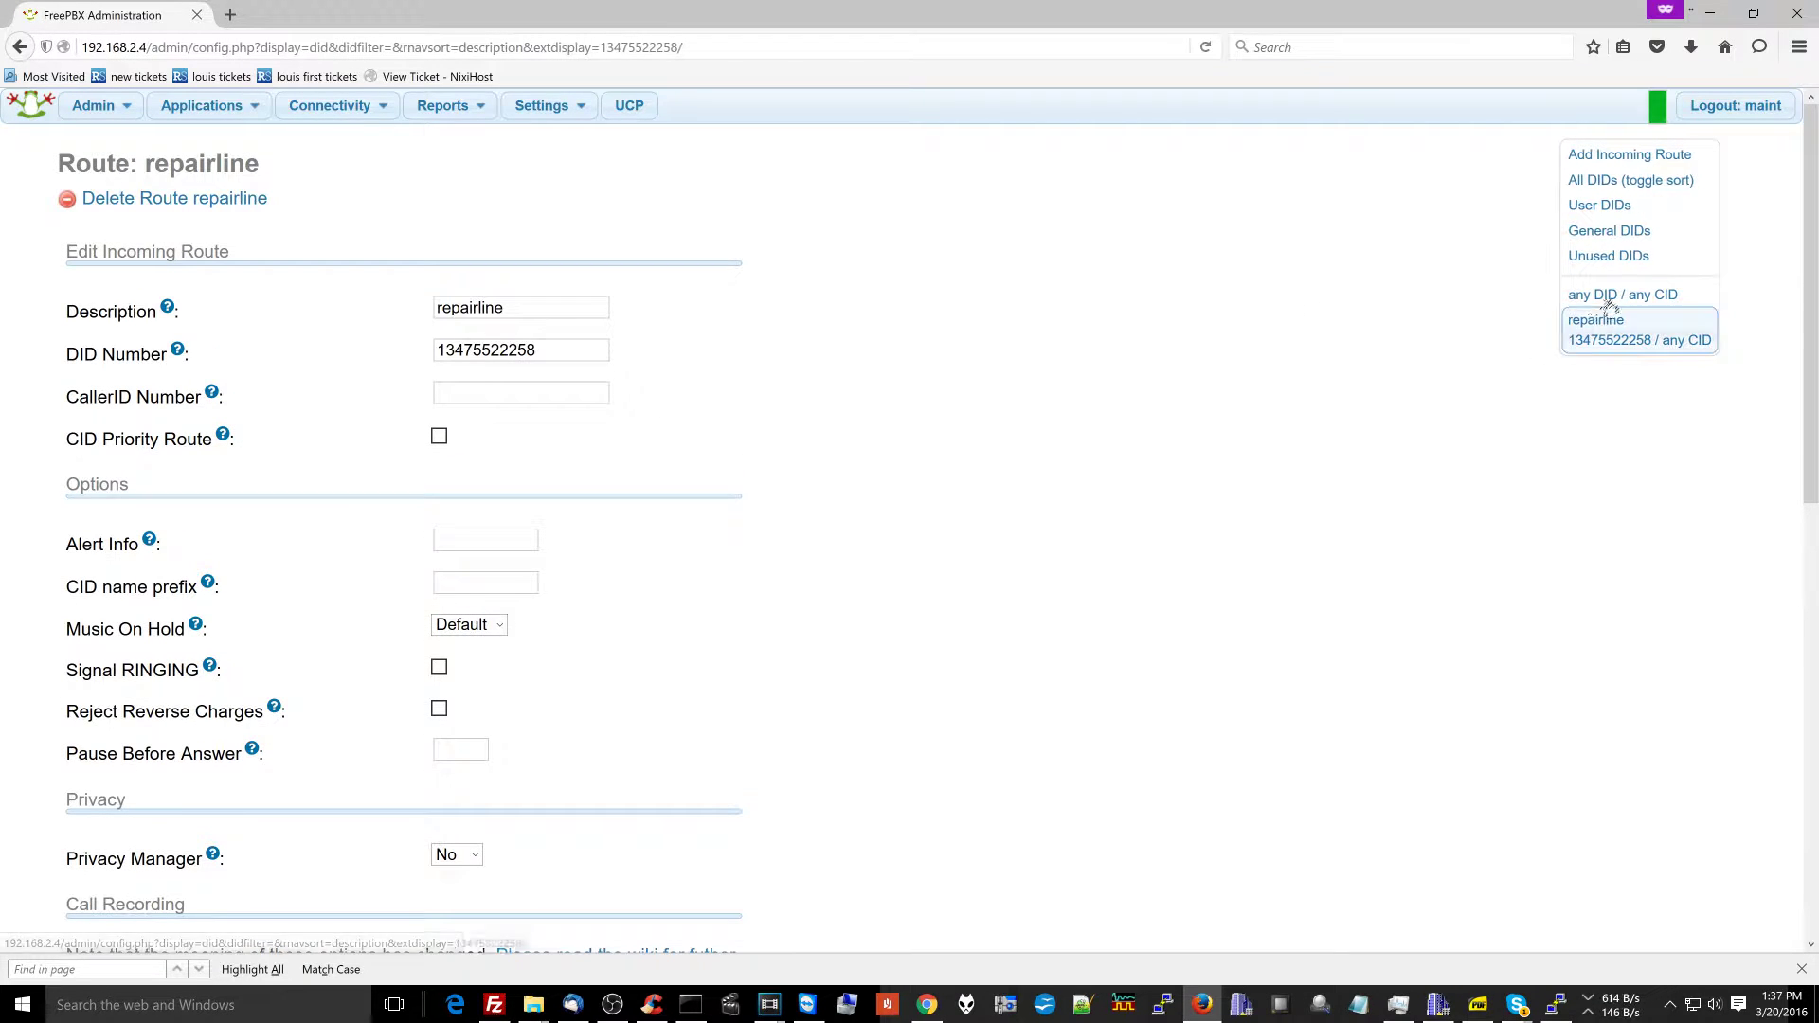
{"action": "left_click_drag", "start_coordinate": [587, 346], "coordinate": [345, 312]}
{"action": "left_click", "coordinate": [561, 350]}
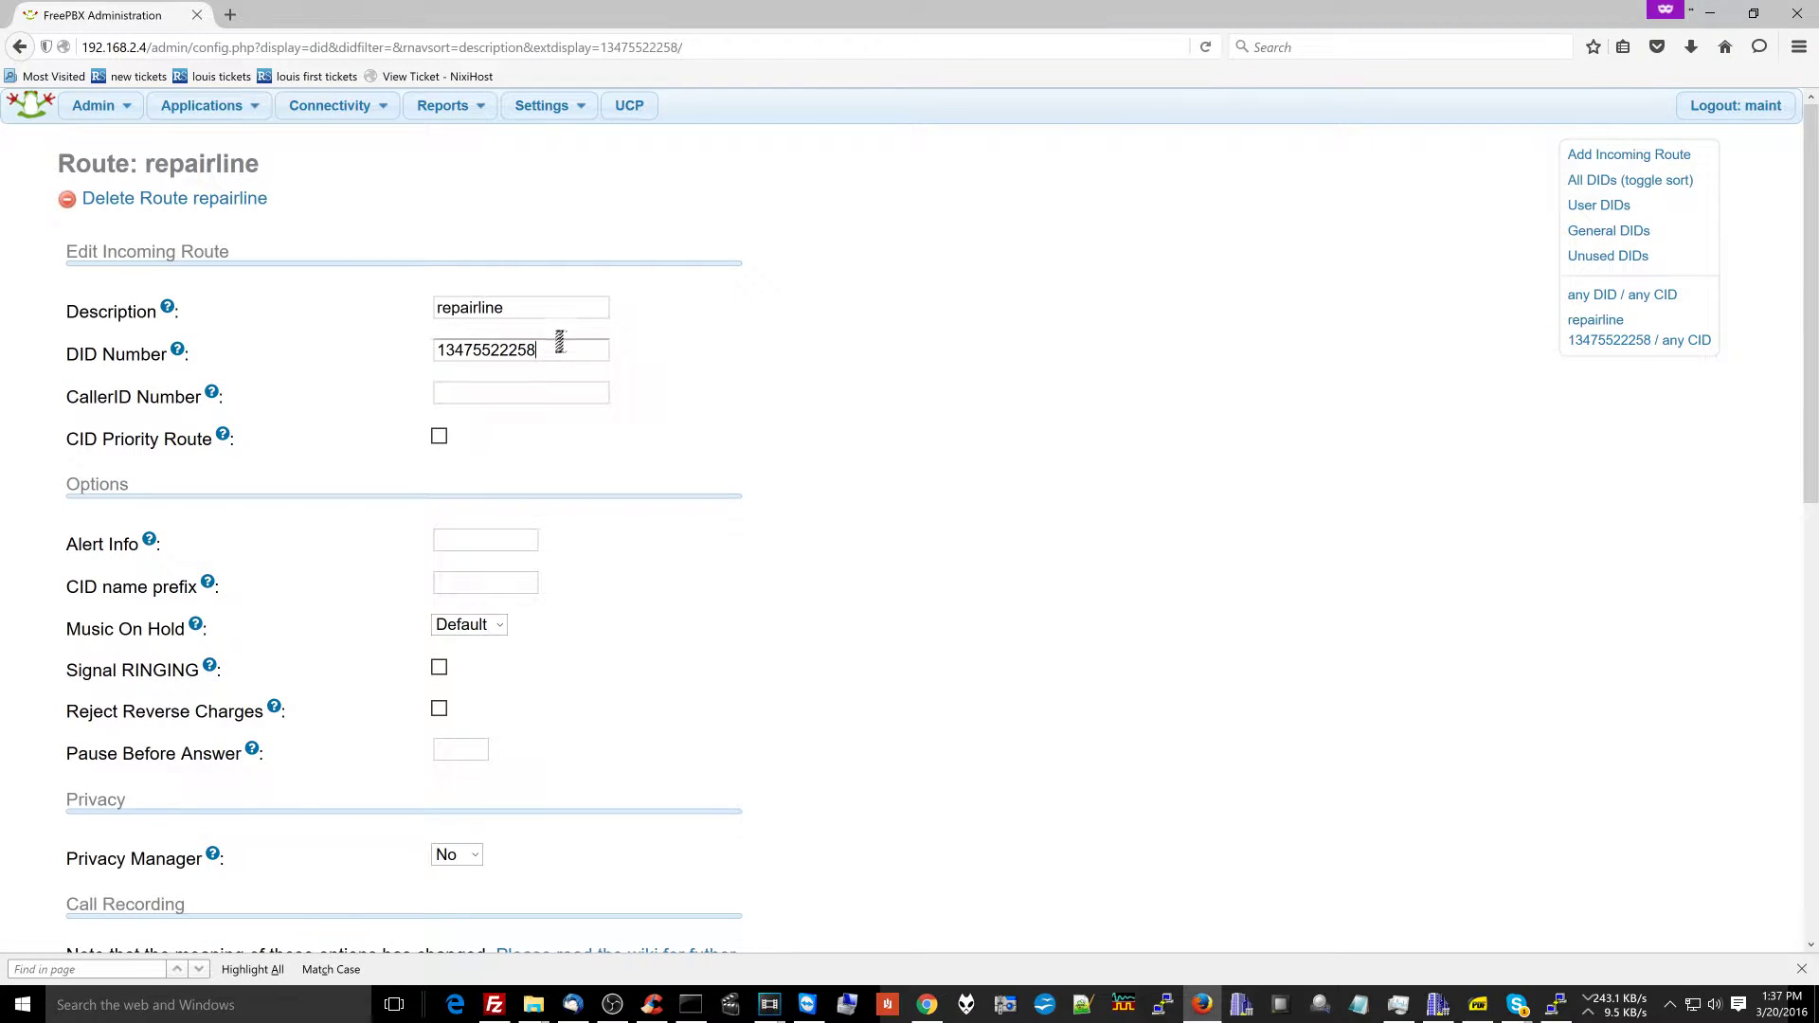
{"action": "scroll", "coordinate": [1118, 540], "scroll_direction": "down", "scroll_amount": 10}
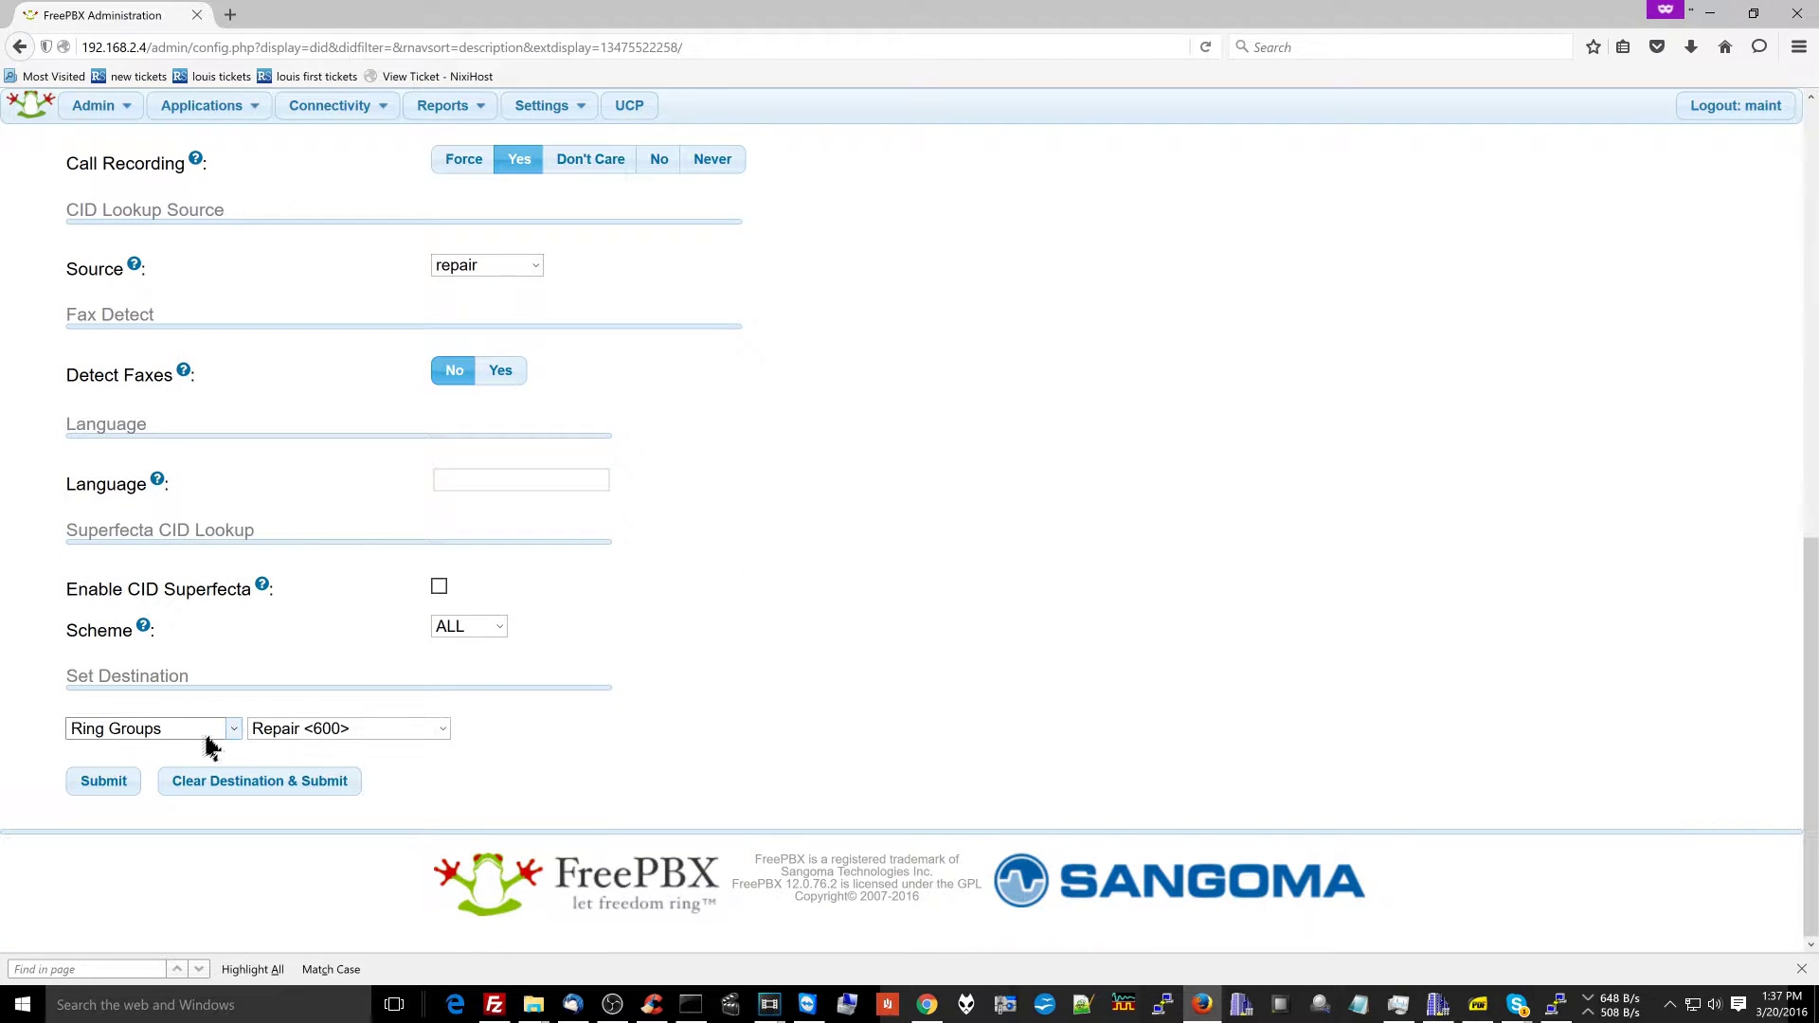
- Point repairline's destination to Call Flow Control (0) afterclosinghours, submit, and apply the config
{"action": "left_click", "coordinate": [157, 735]}
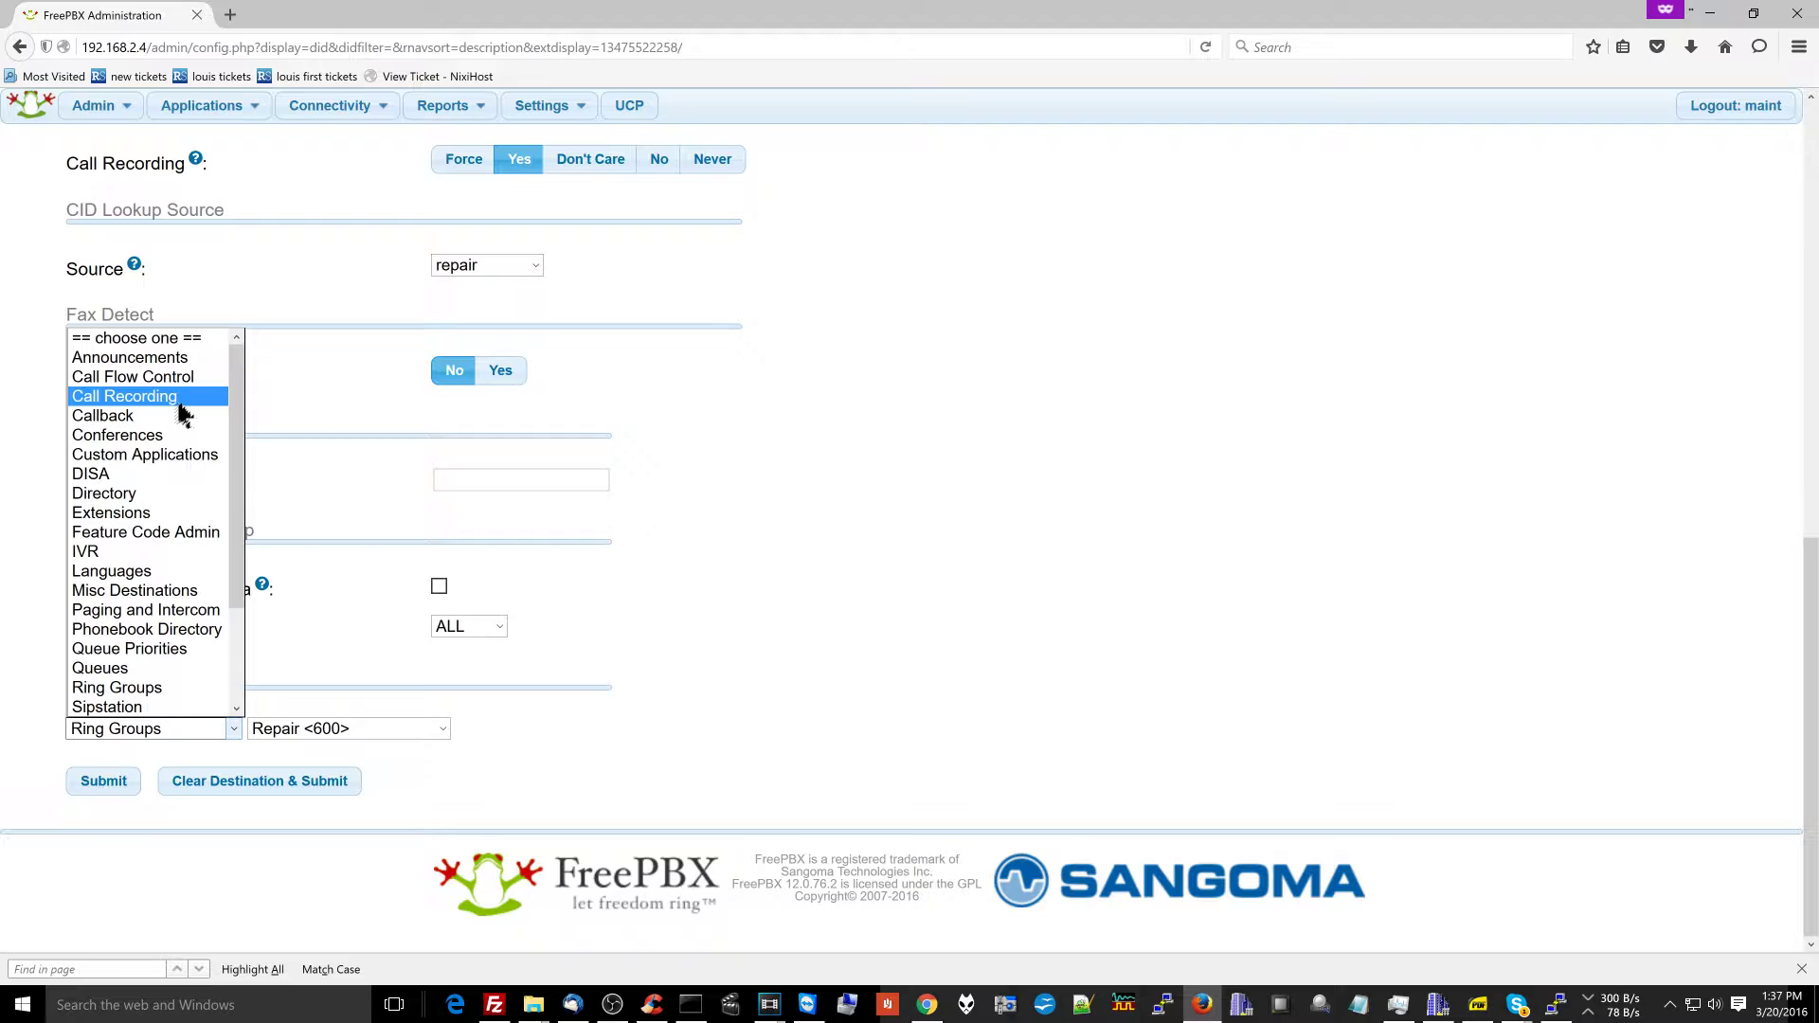
{"action": "left_click", "coordinate": [206, 379]}
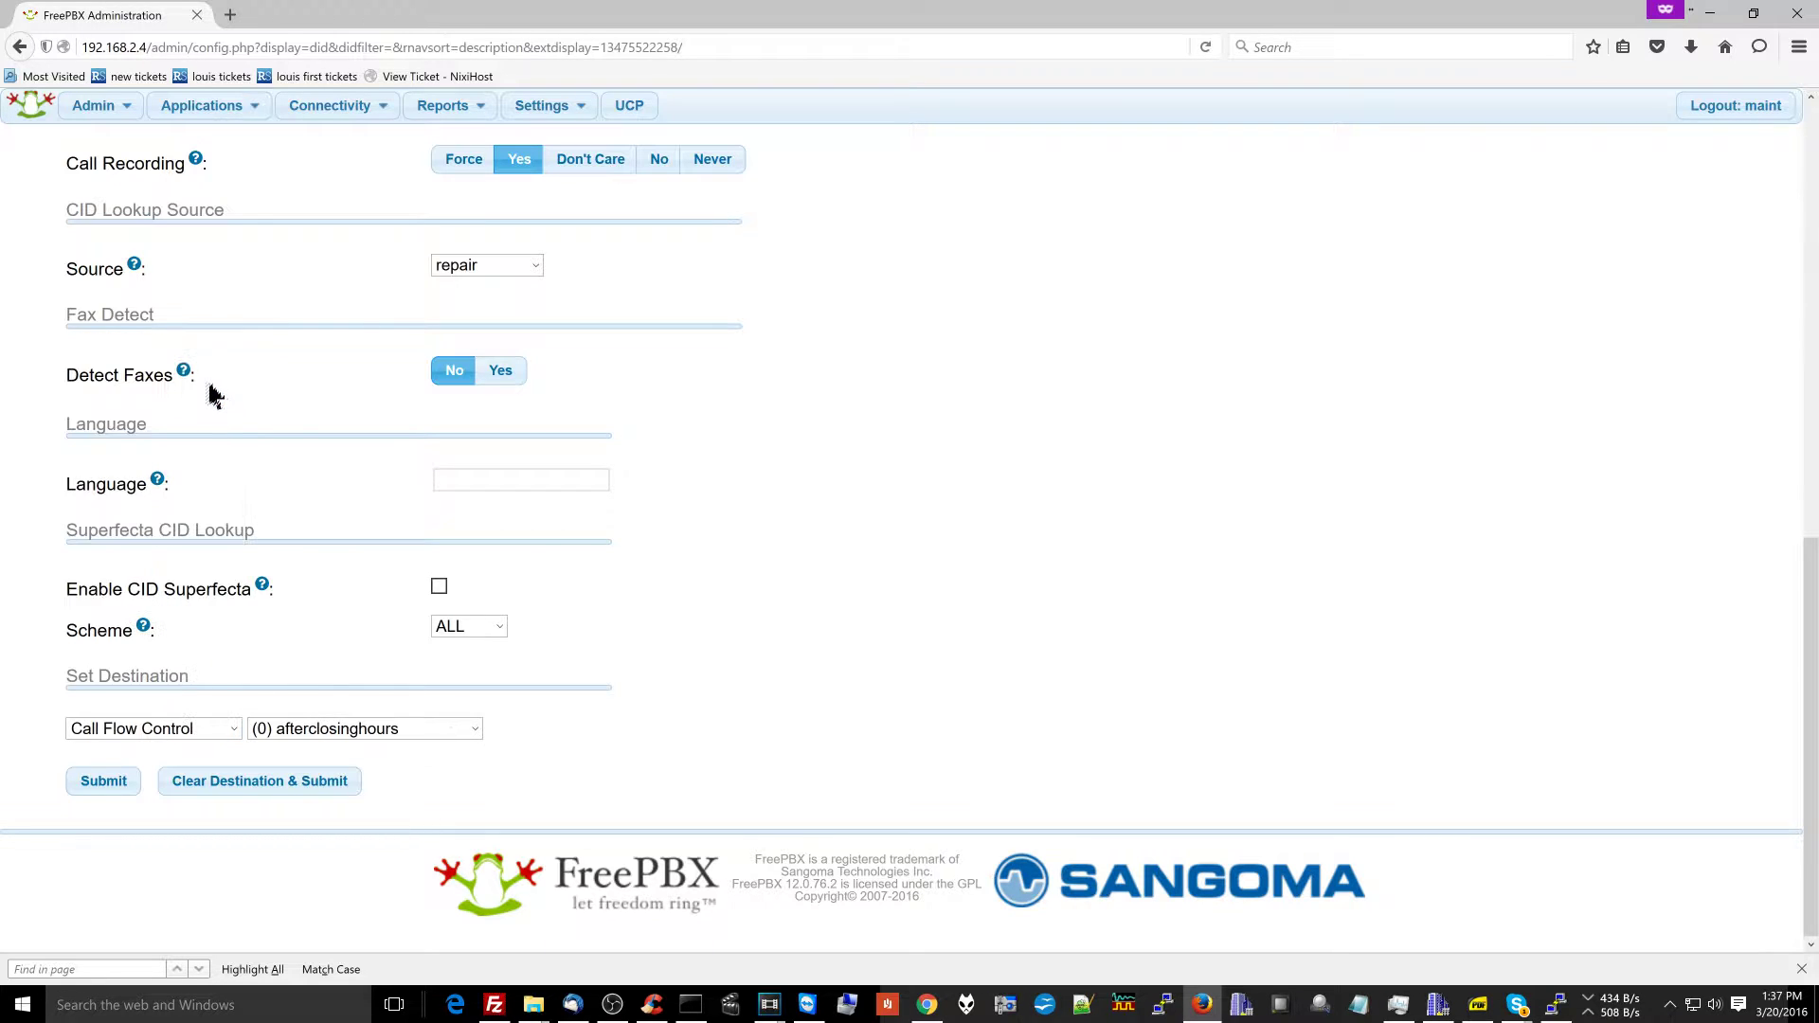
{"action": "left_click", "coordinate": [355, 734]}
{"action": "left_click", "coordinate": [357, 743]}
{"action": "left_click", "coordinate": [104, 782]}
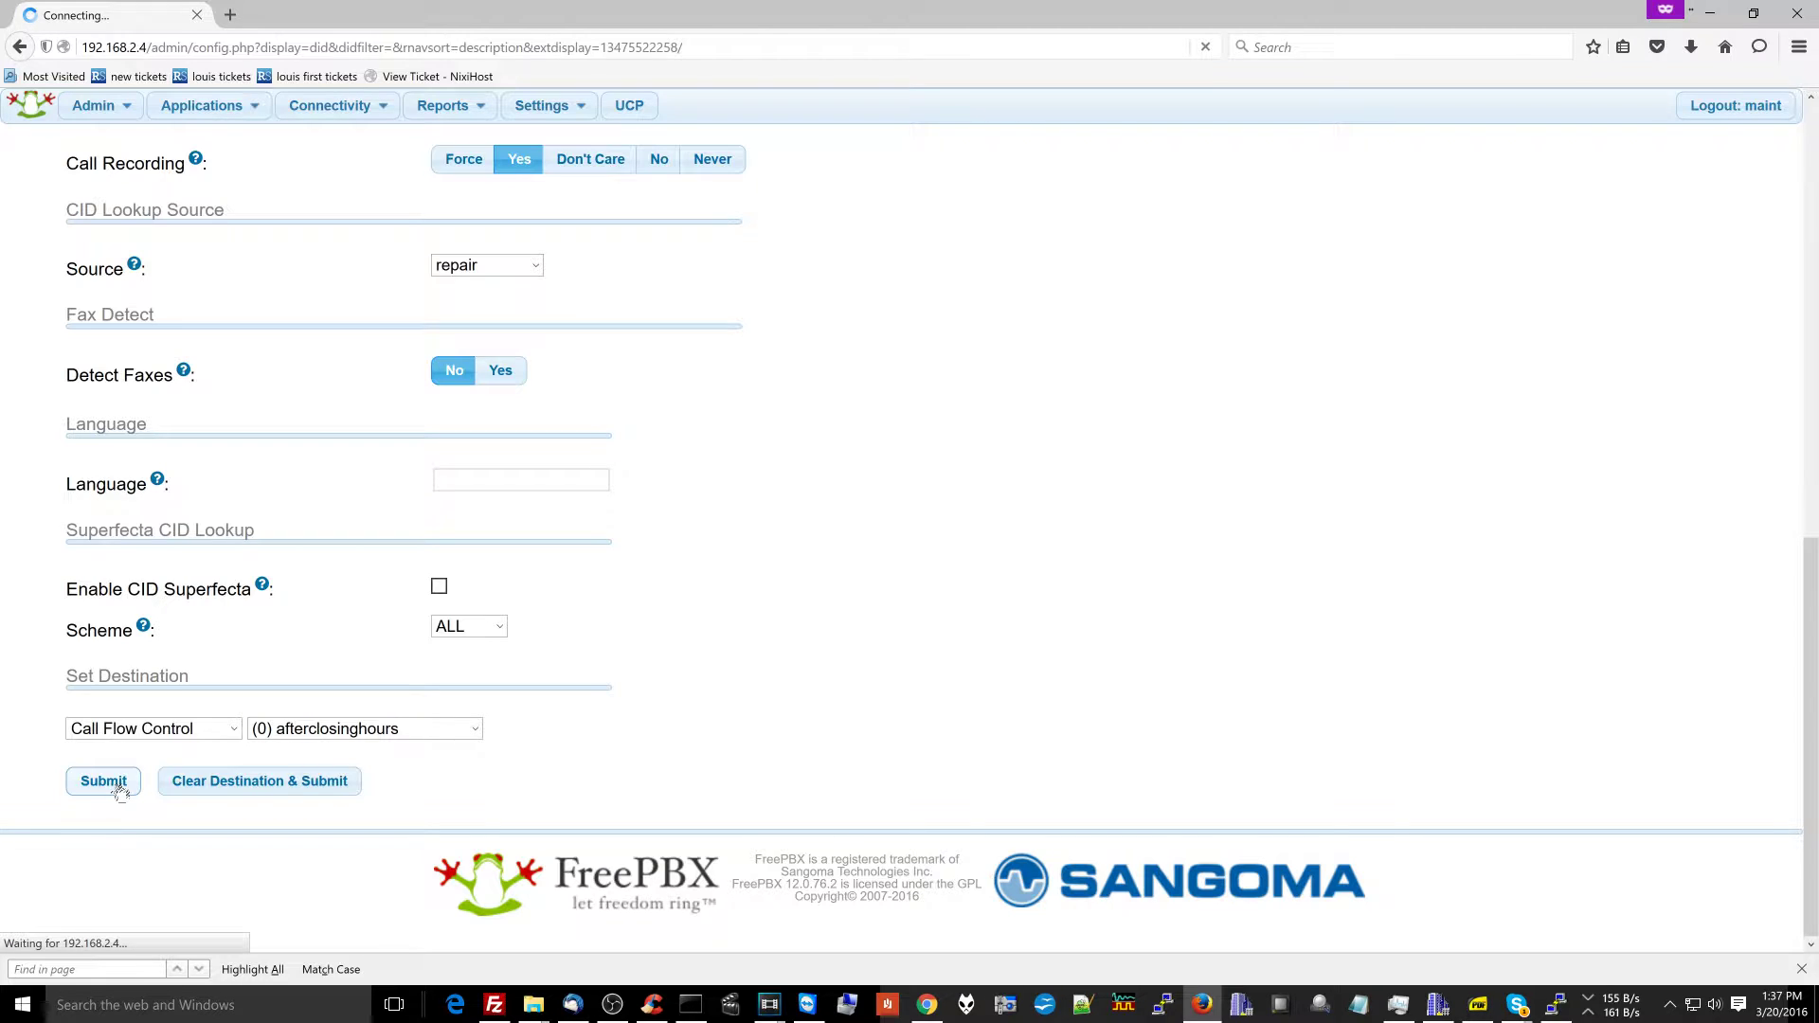
{"action": "left_click", "coordinate": [720, 108]}
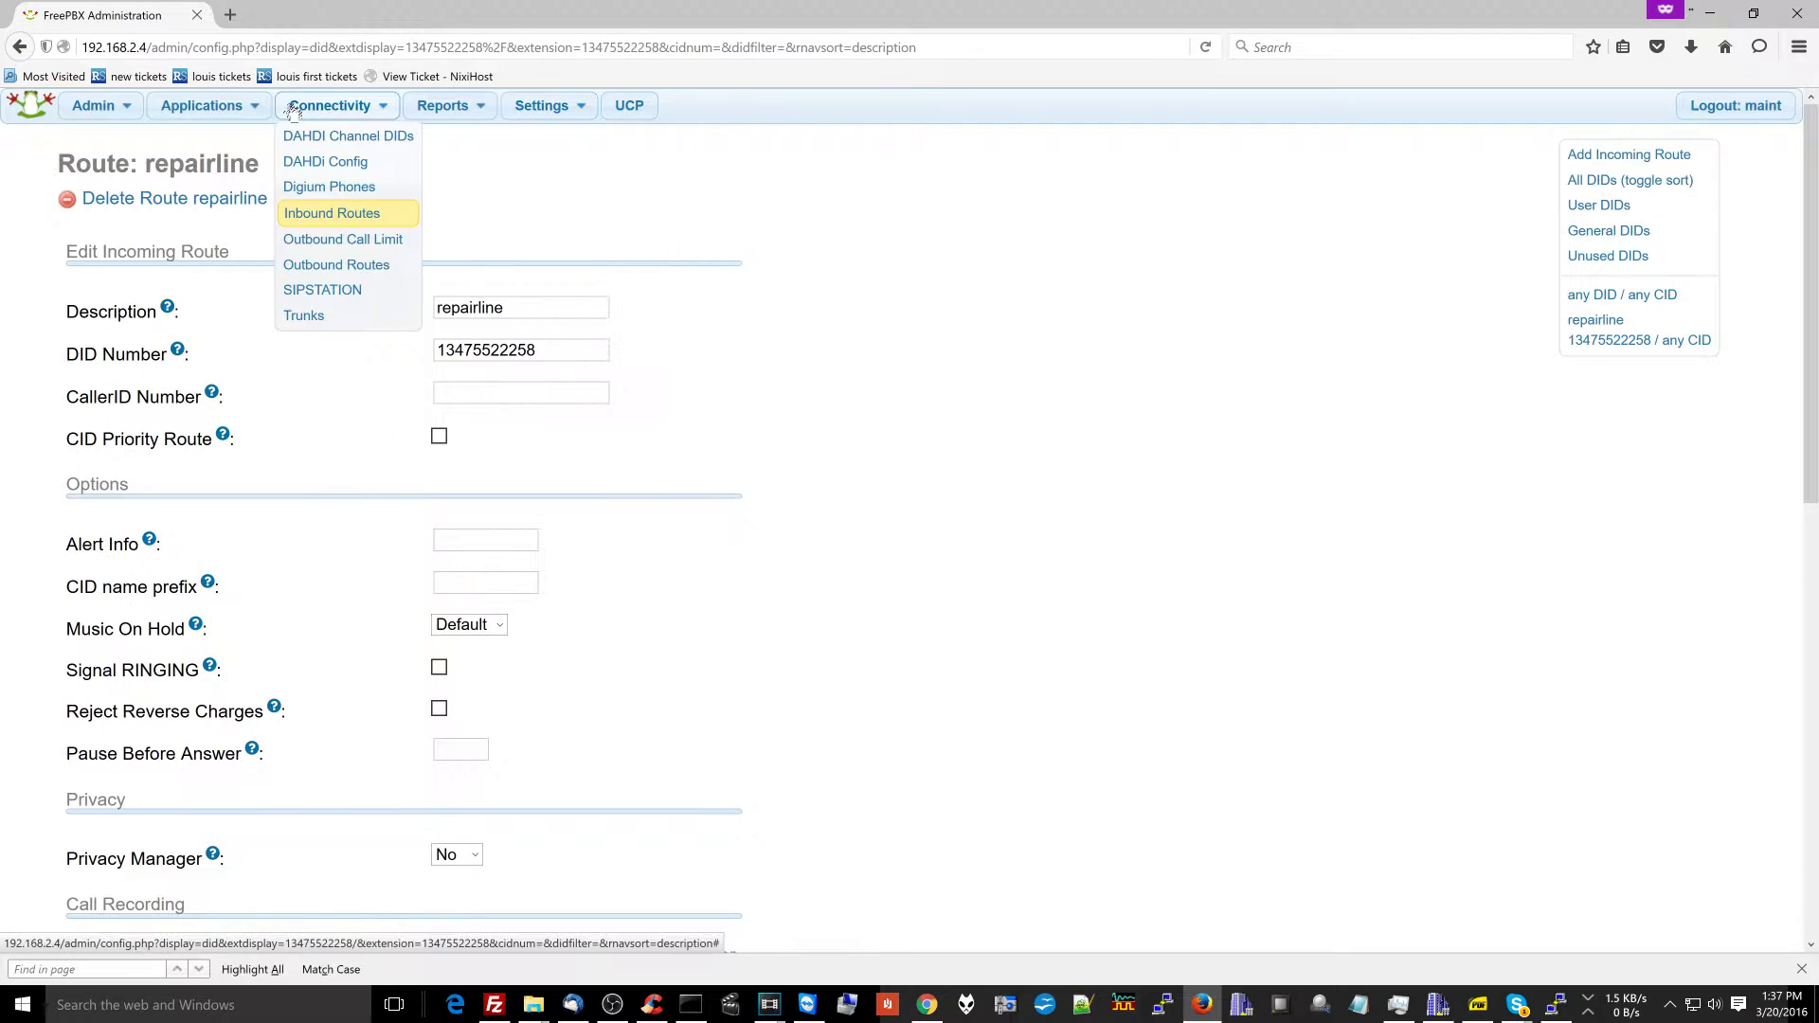
- Open the (*280) afterclosinghours toggle, which shows it is used by 1 object
{"action": "mouse_move", "coordinate": [244, 134]}
{"action": "left_click", "coordinate": [204, 268]}
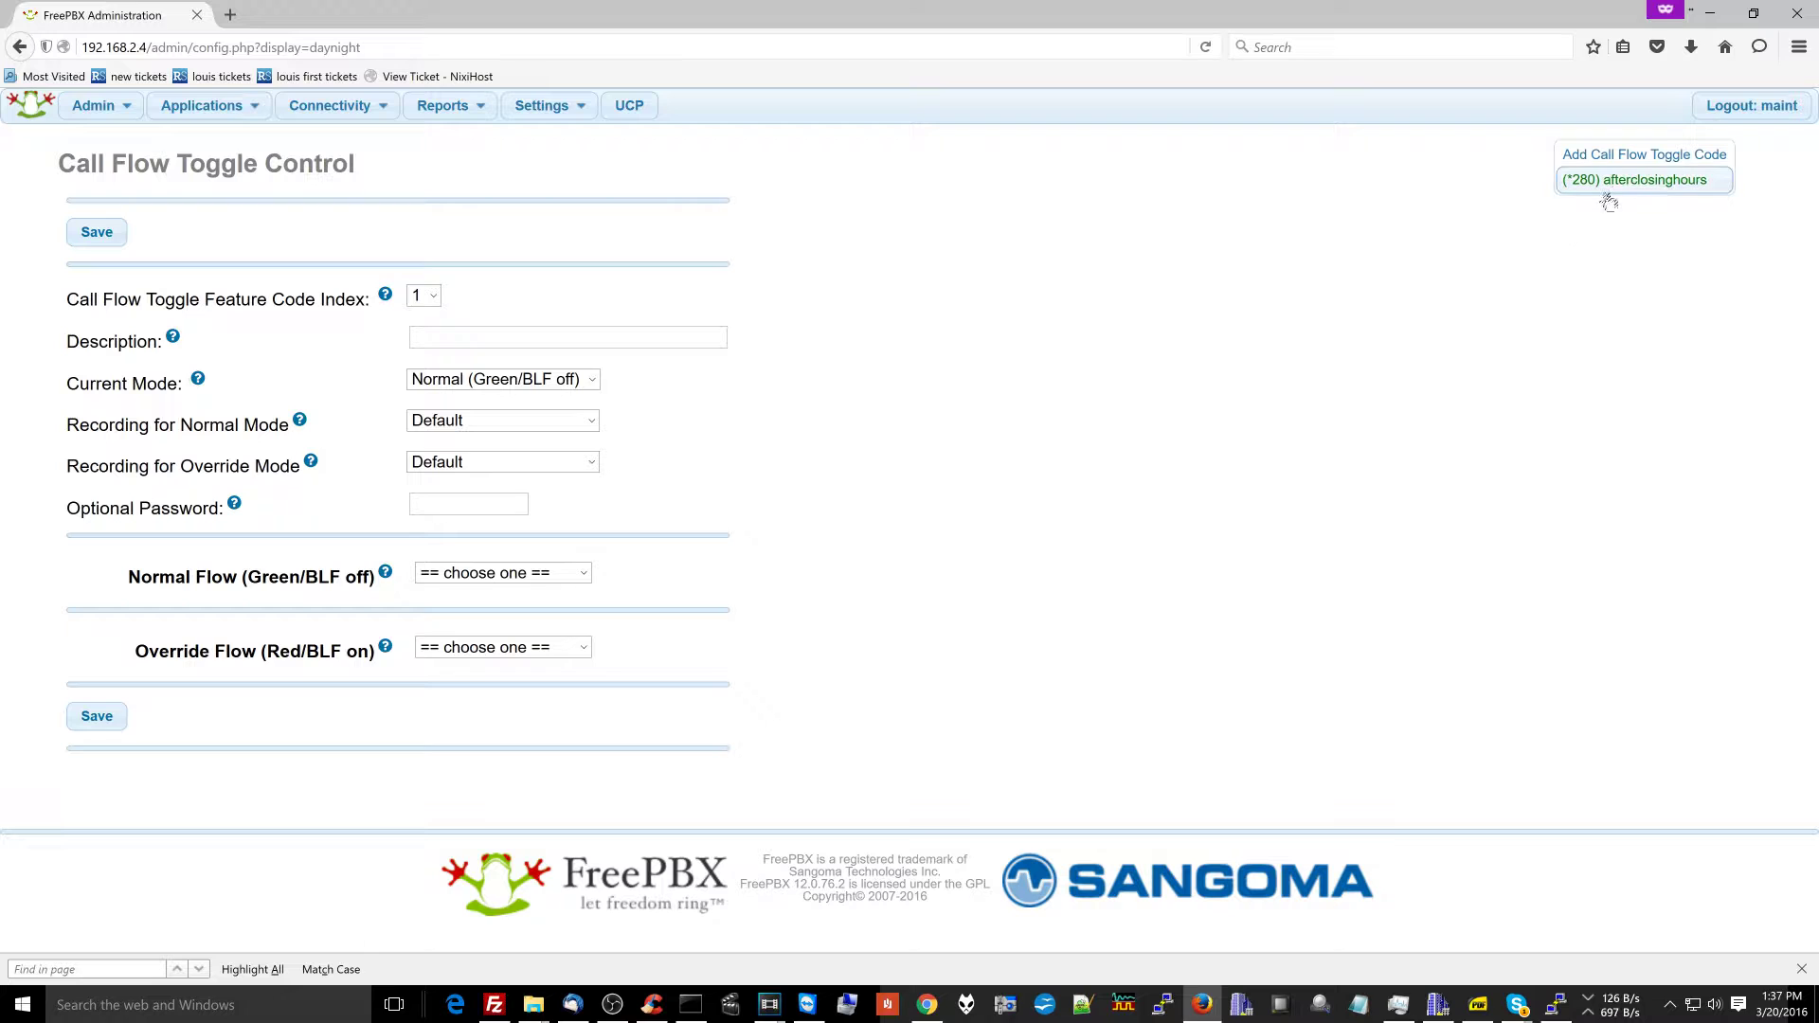
{"action": "left_click", "coordinate": [1616, 181]}
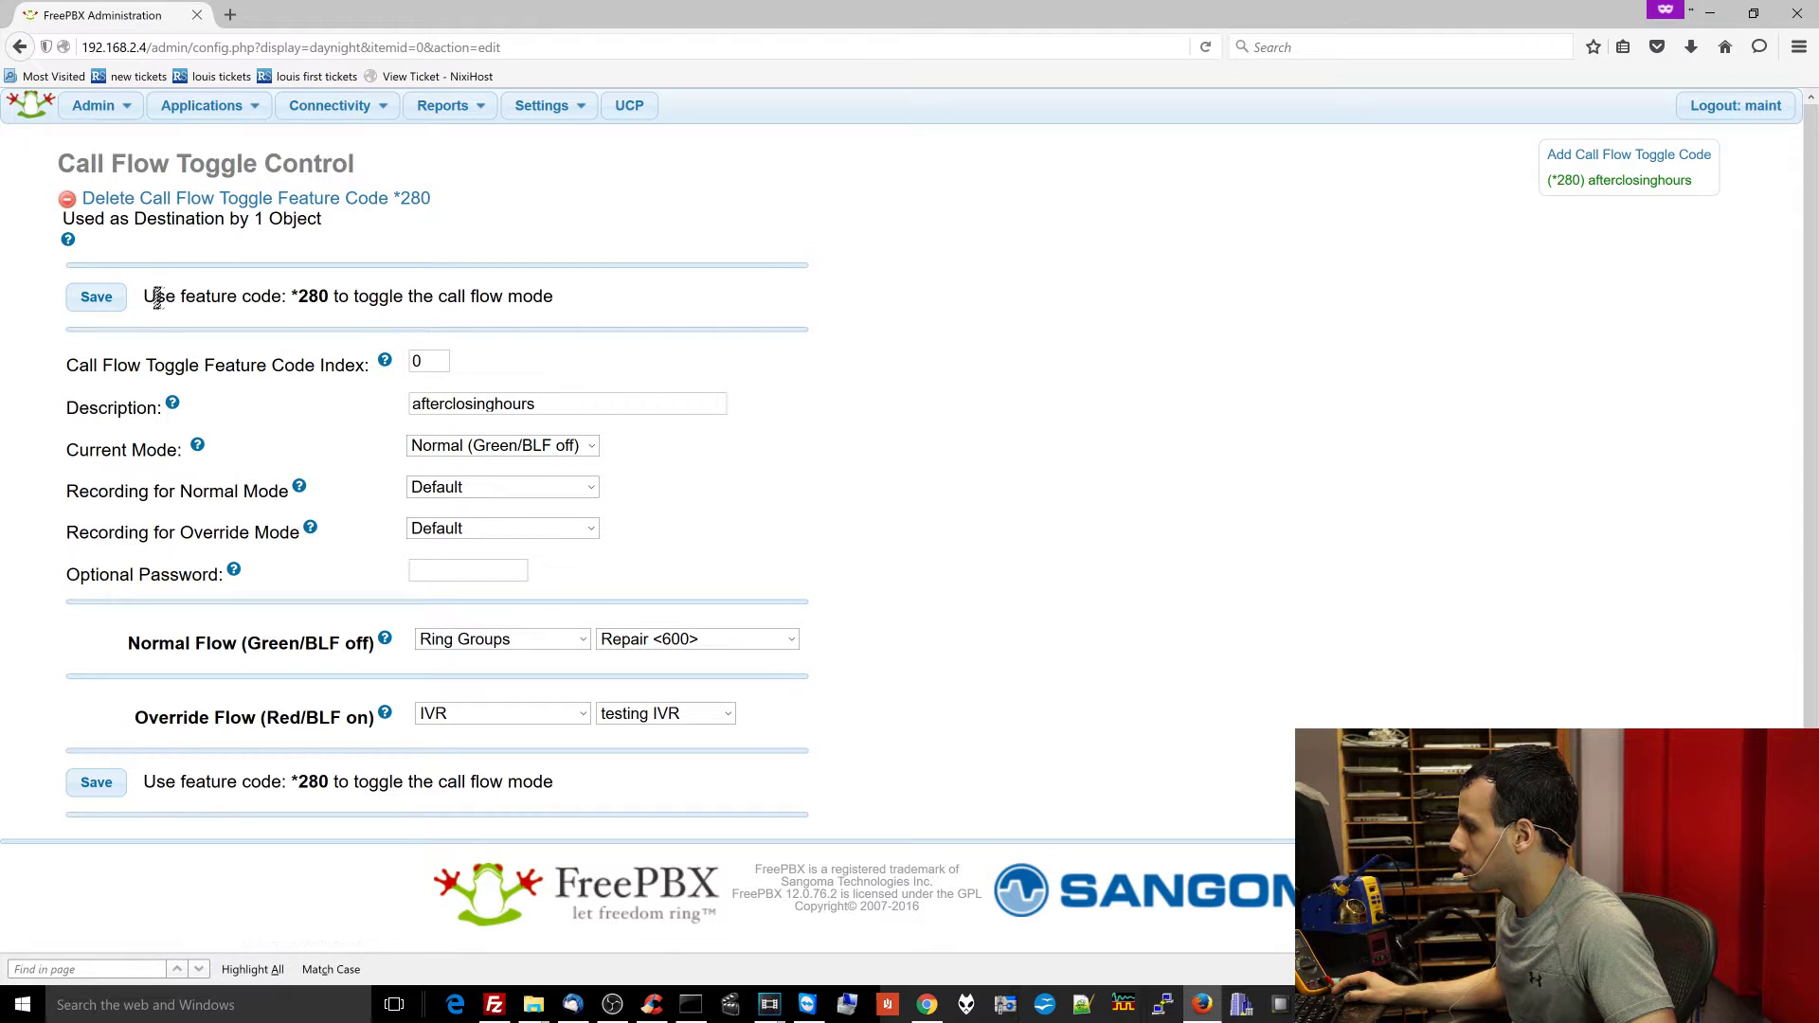
{"action": "left_click", "coordinate": [227, 106]}
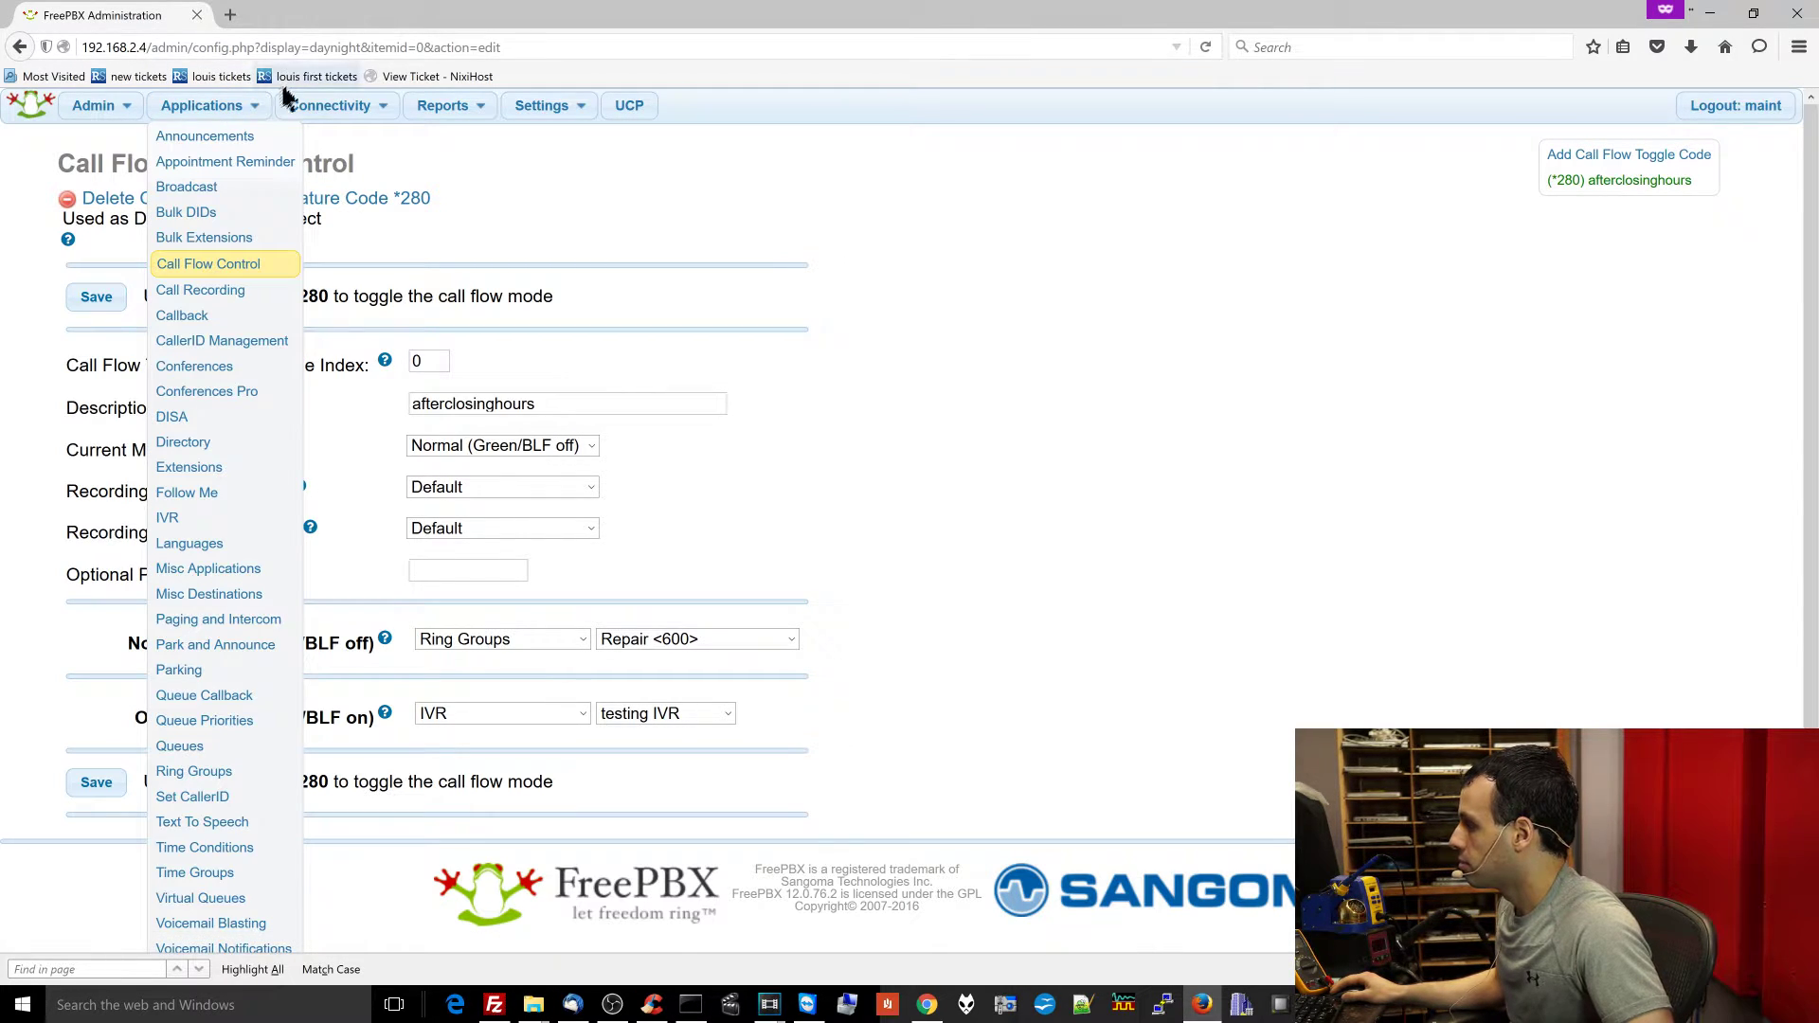
- Reload the (*280) afterclosinghours toggle to confirm Override (Red/BLF on) mode
{"action": "left_click", "coordinate": [1586, 195]}
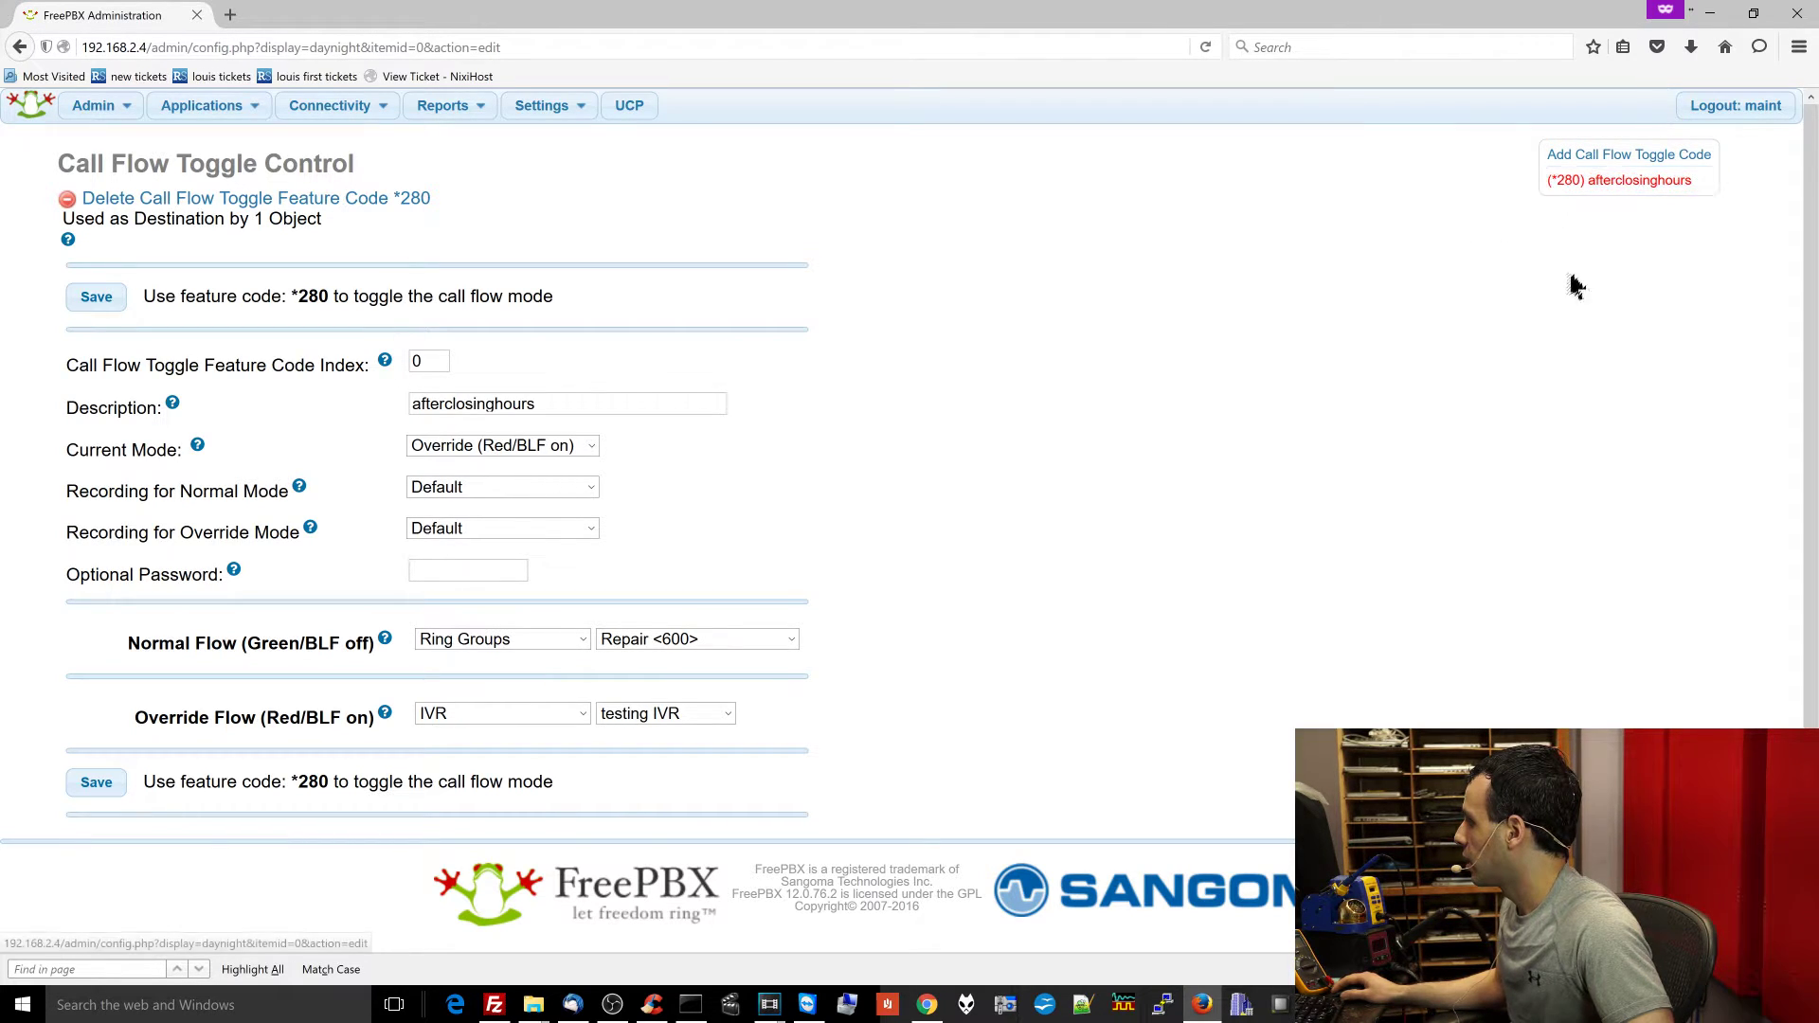
{"action": "left_click", "coordinate": [1626, 180]}
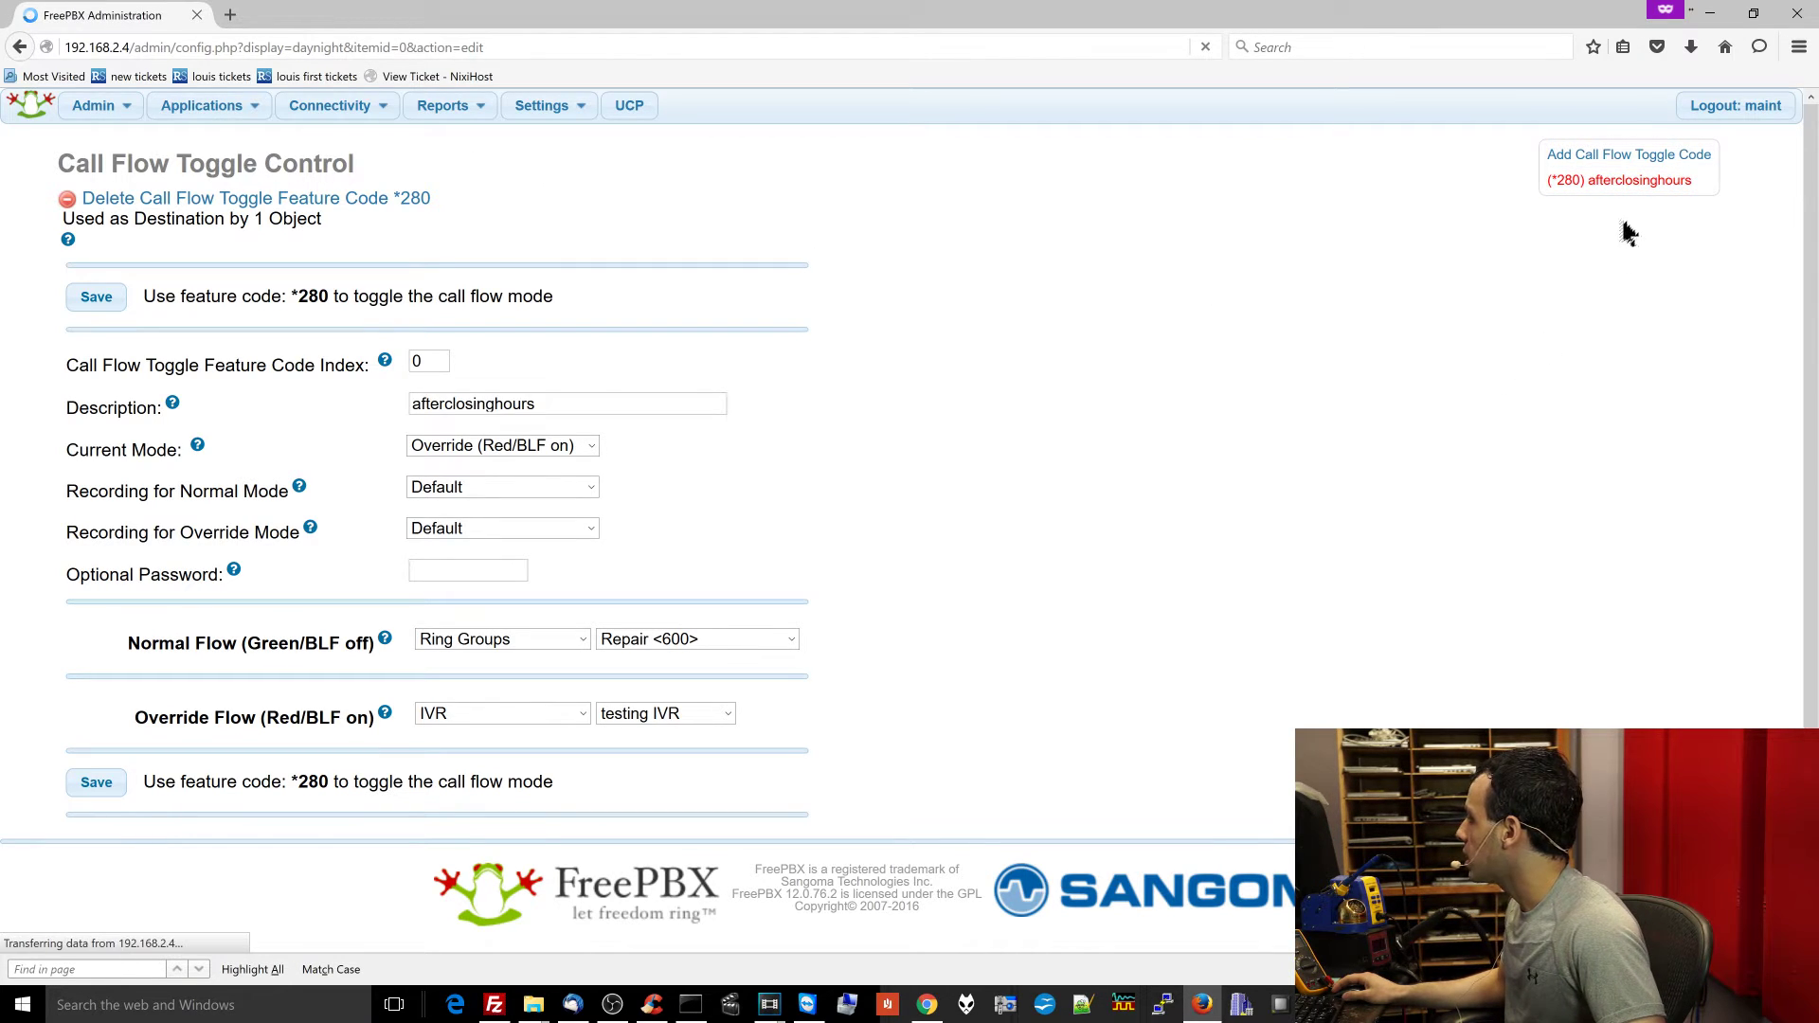
- Reload the (*280) afterclosinghours toggle to confirm Normal (Green/BLF off) mode
{"action": "left_click", "coordinate": [1656, 183]}
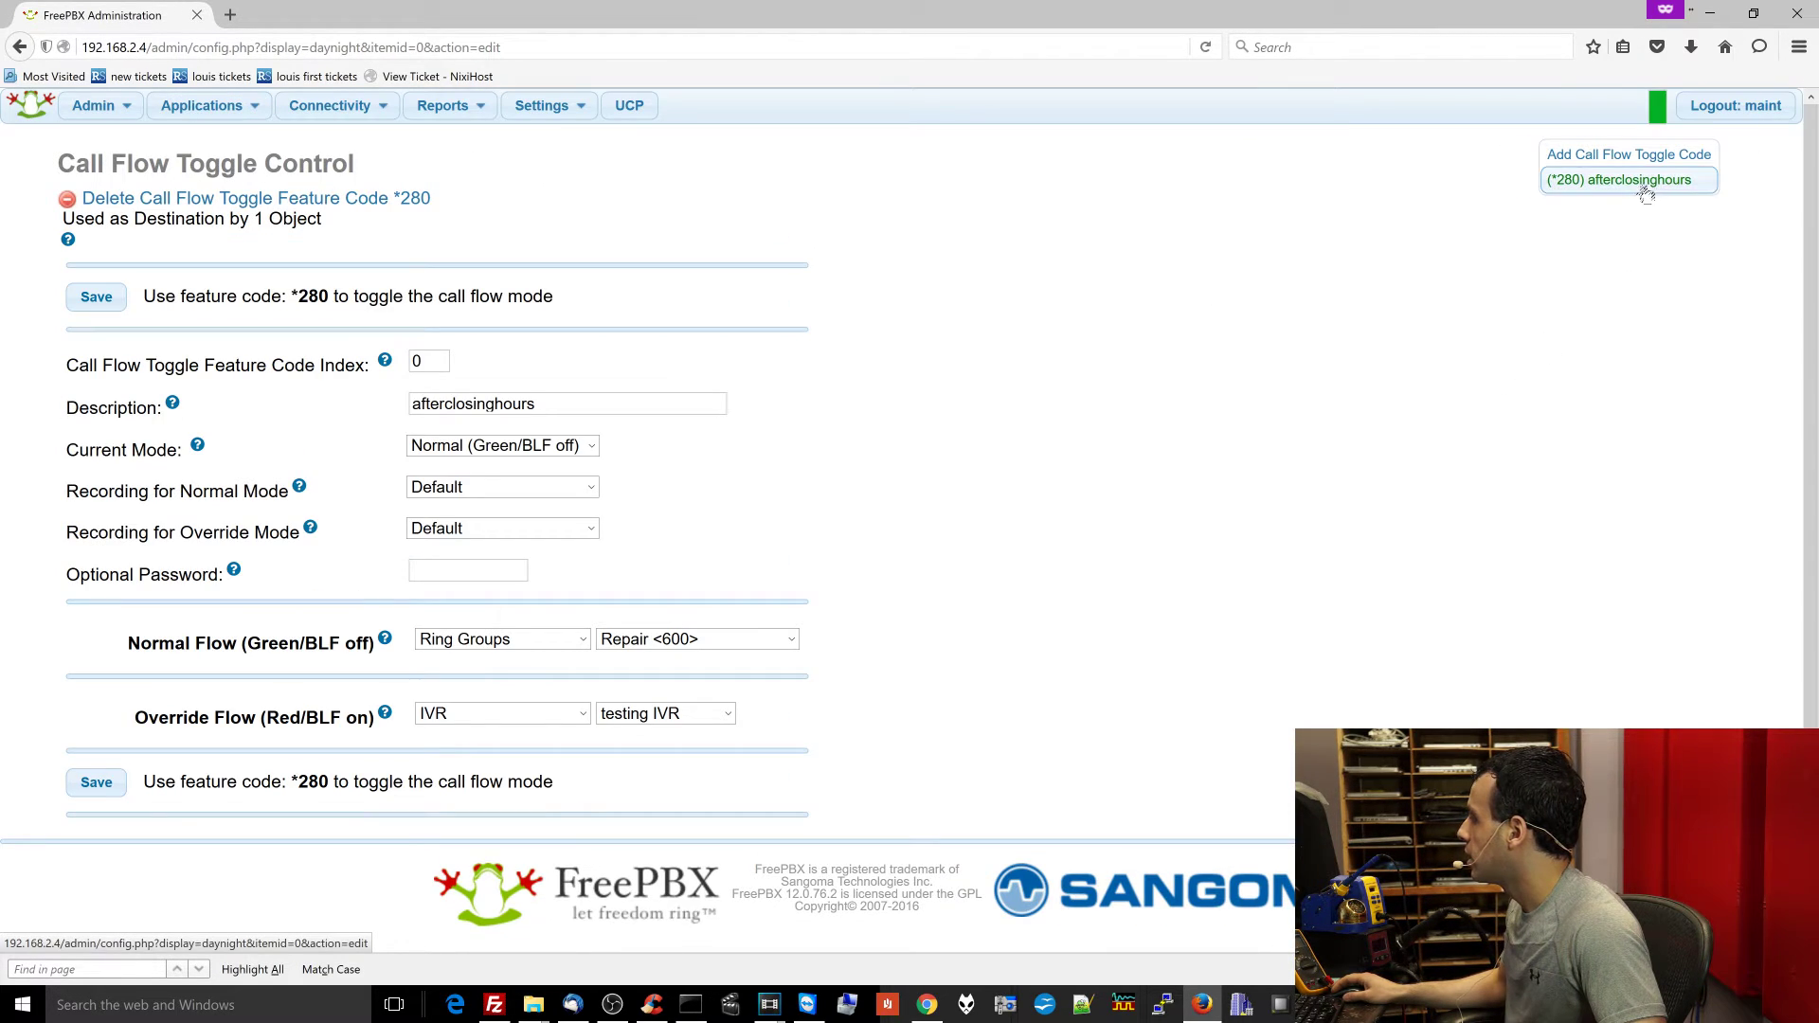